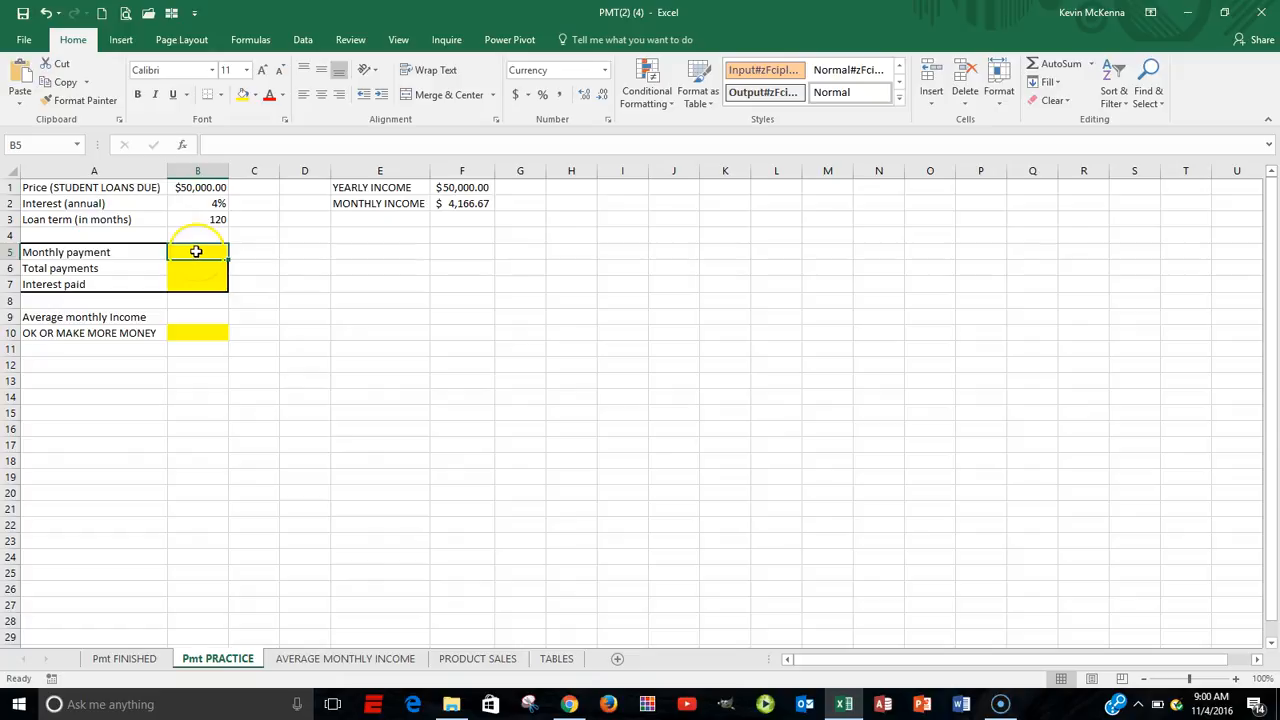
Review the student loan price, annual interest rate and loan term in cells B1 to B3.
{"action": "left_click", "coordinate": [206, 189]}
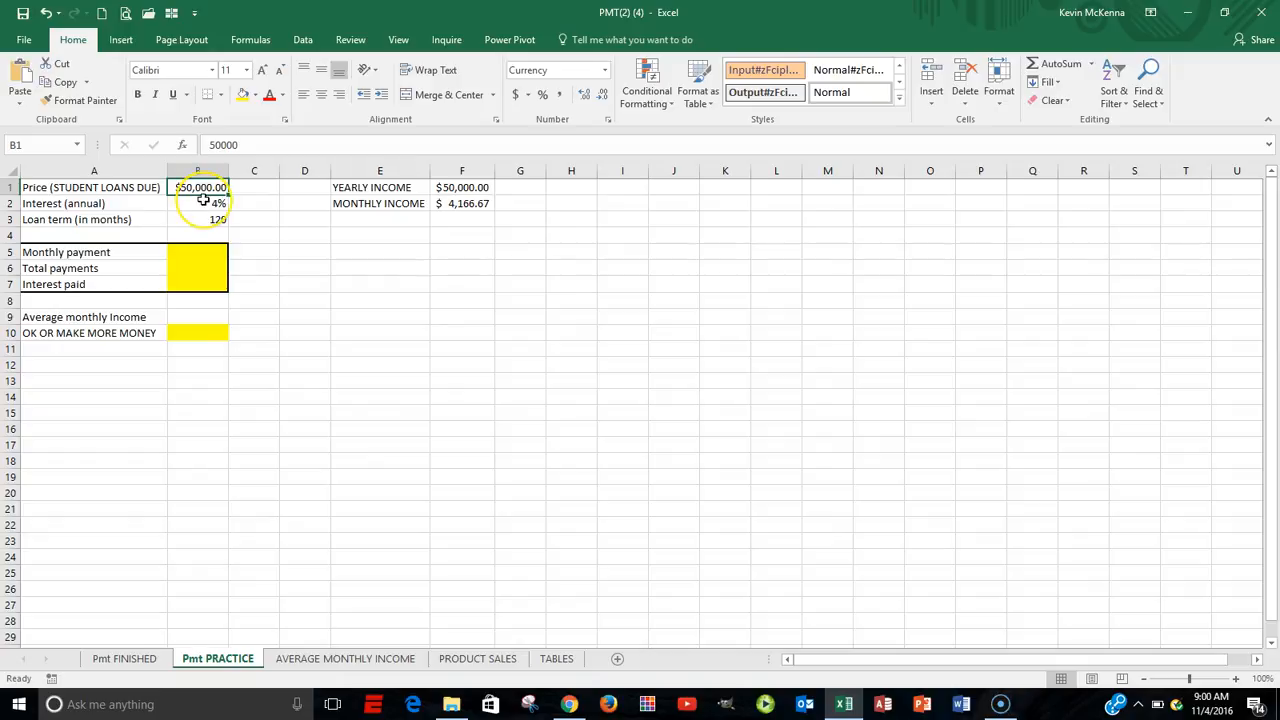
{"action": "left_click", "coordinate": [203, 202]}
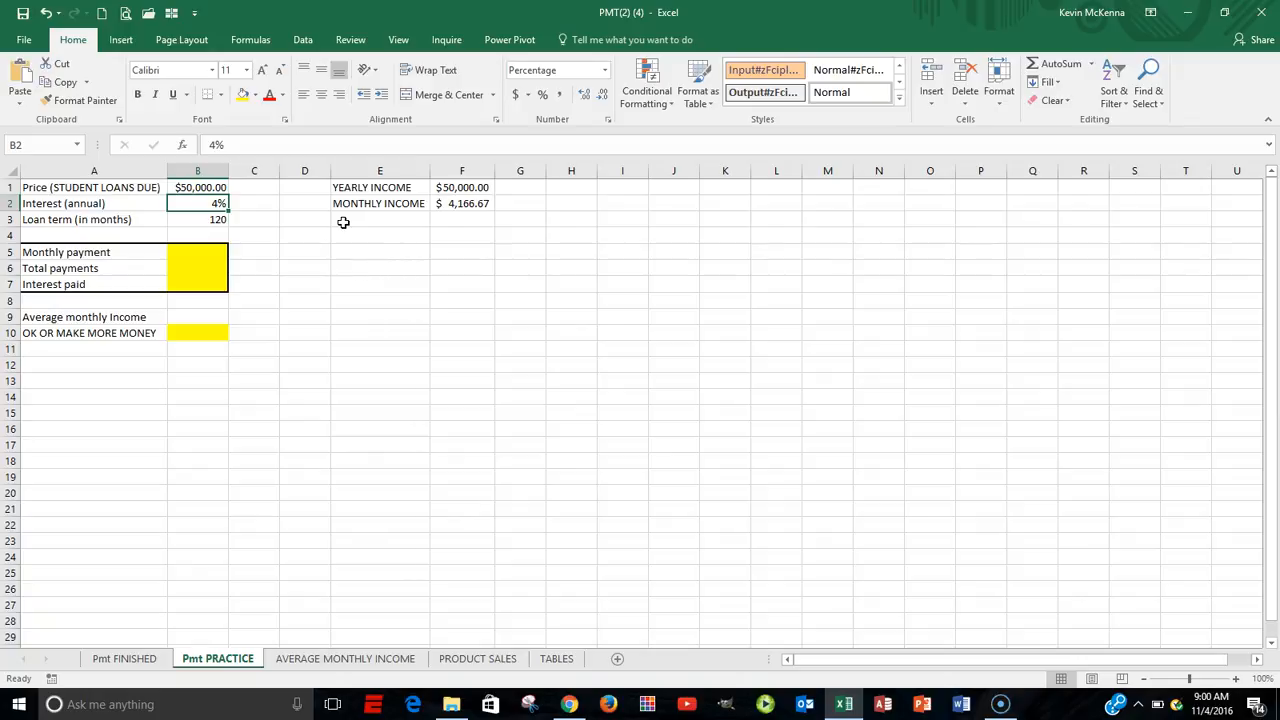
{"action": "left_click", "coordinate": [222, 222]}
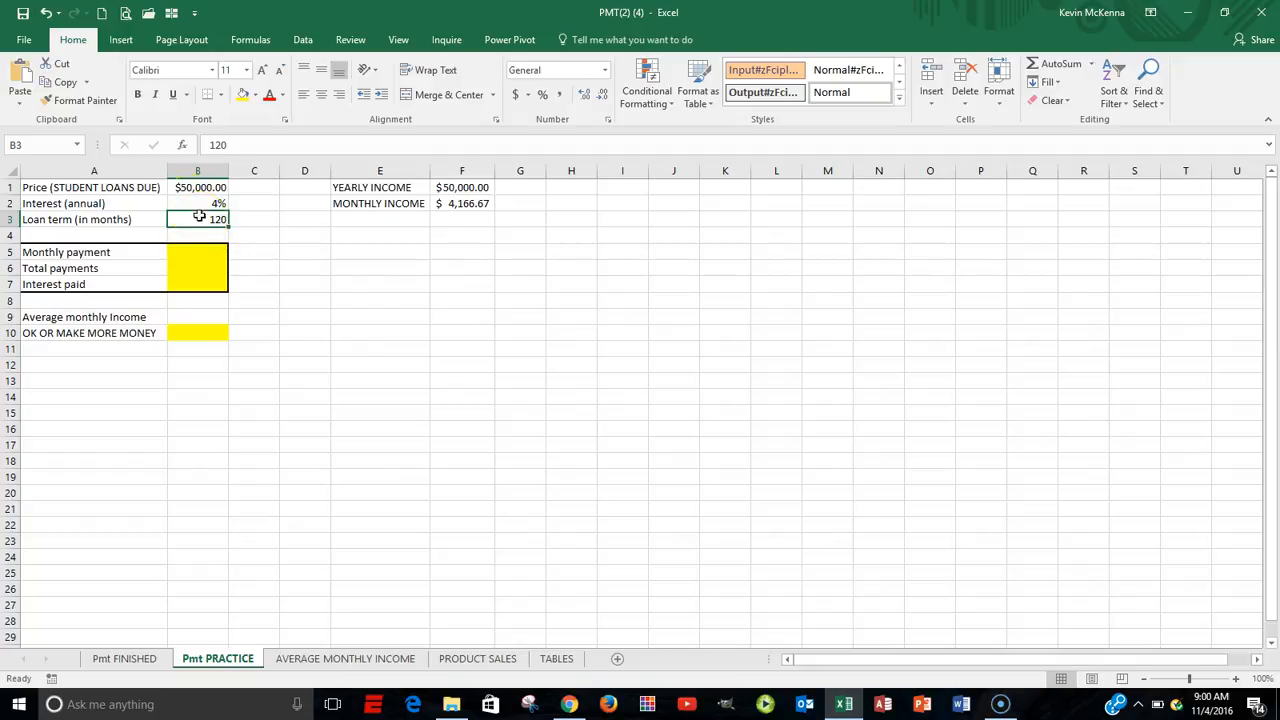
{"action": "left_click", "coordinate": [188, 187]}
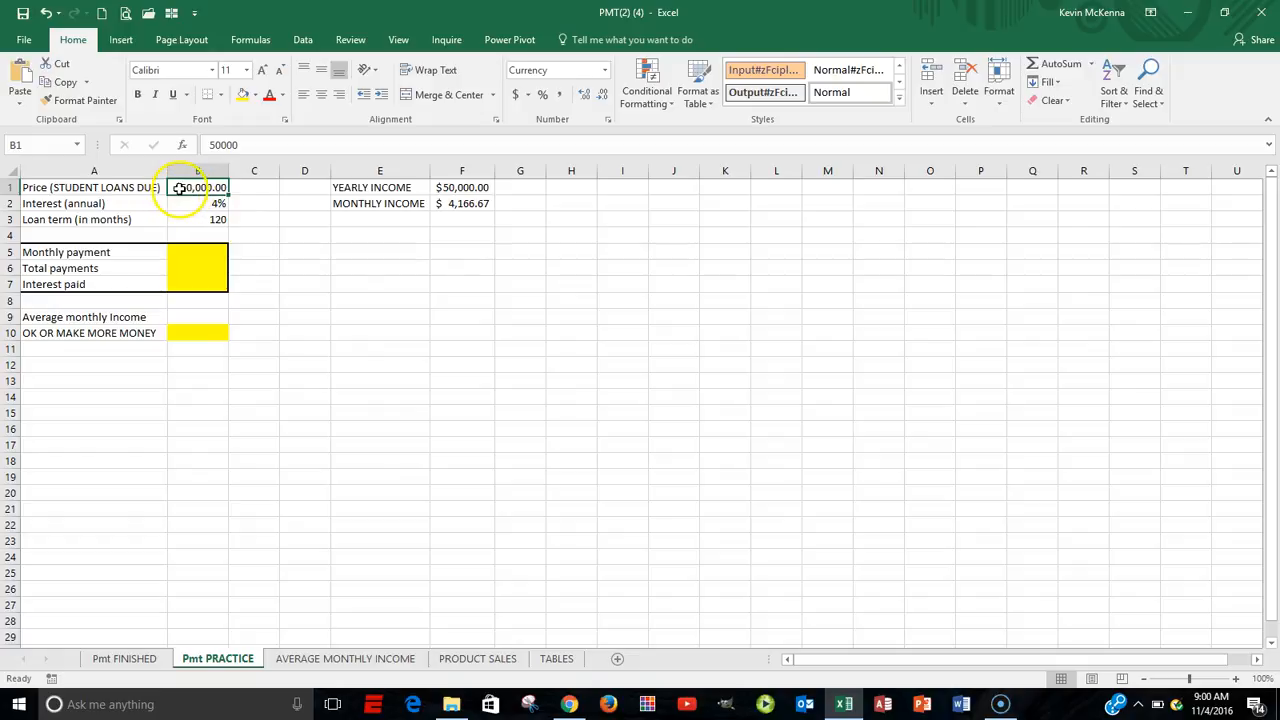
{"action": "left_click", "coordinate": [192, 203]}
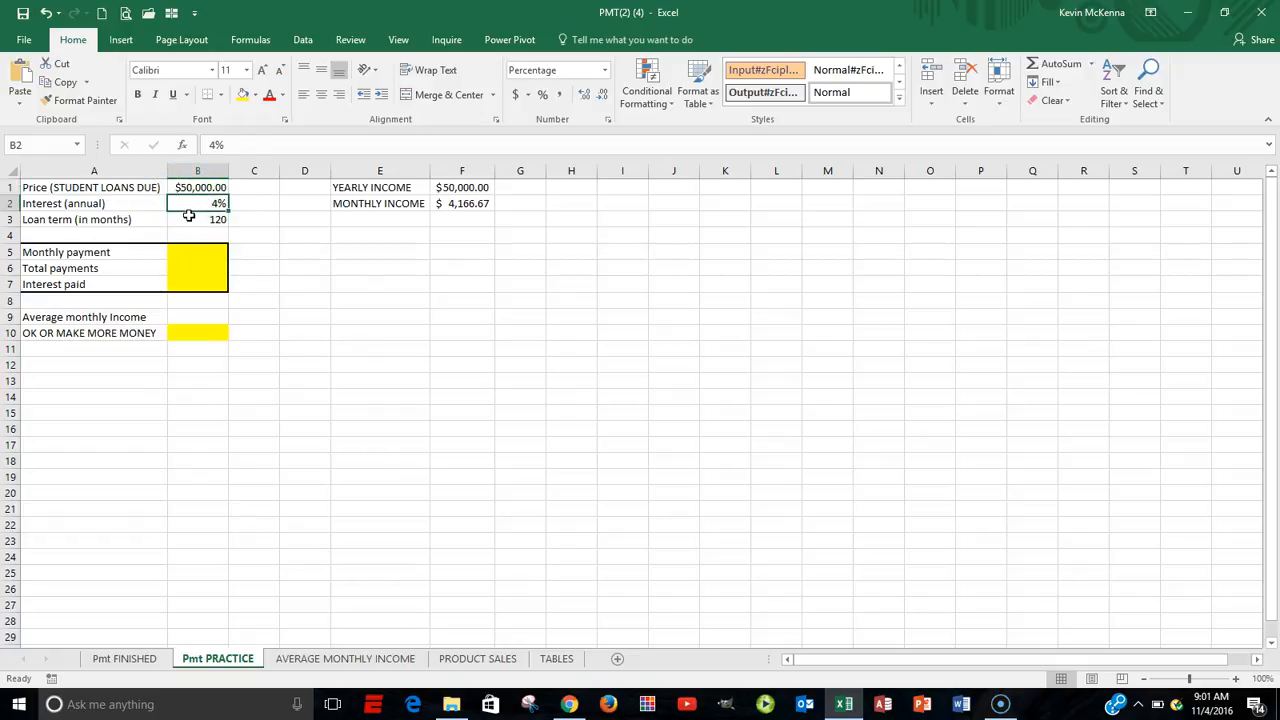
{"action": "left_click", "coordinate": [193, 220]}
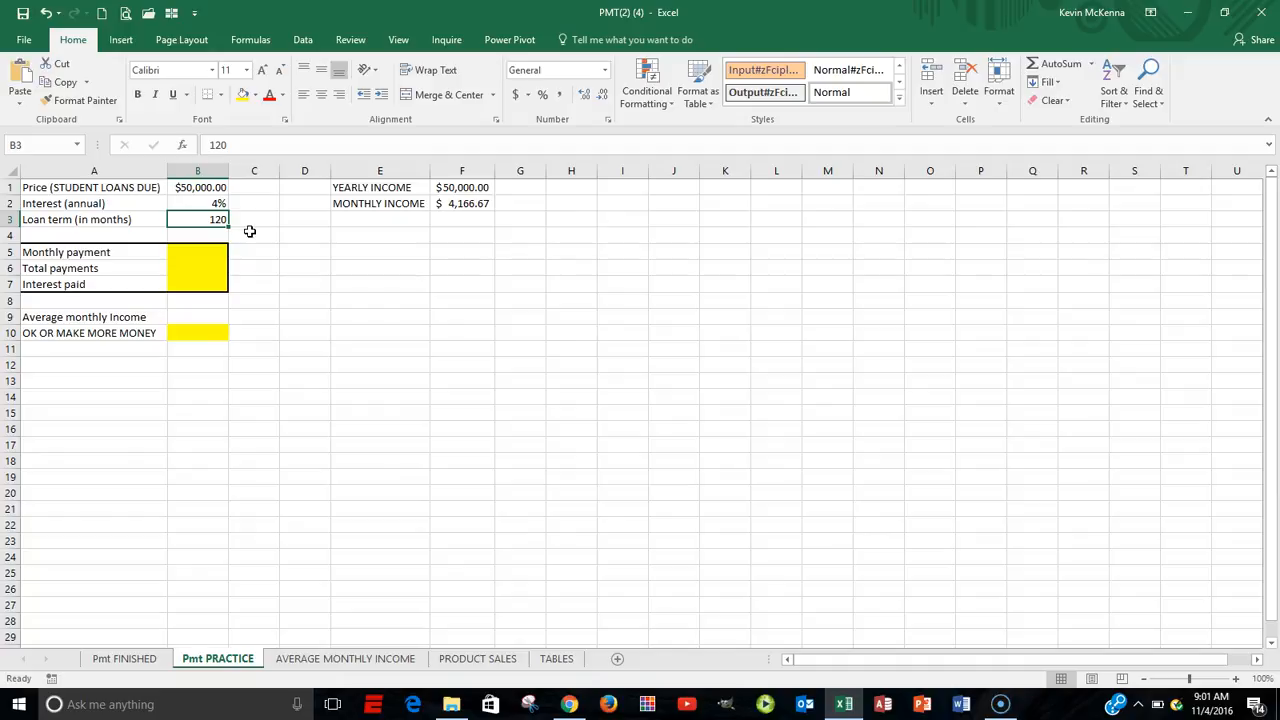
Insert the PMT function in the Monthly payment cell B5, keeping its arguments dialog clear of the loan data.
{"action": "left_click", "coordinate": [204, 252]}
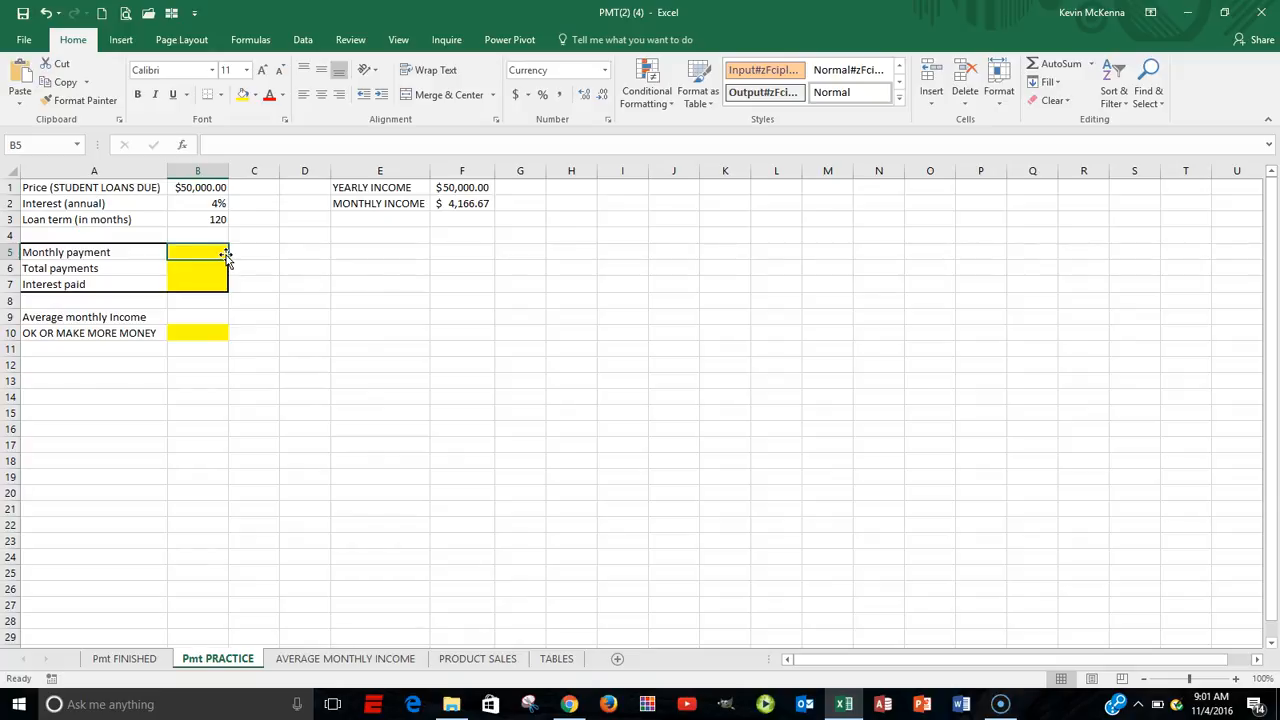
{"action": "left_click", "coordinate": [182, 146]}
{"action": "left_click", "coordinate": [181, 146]}
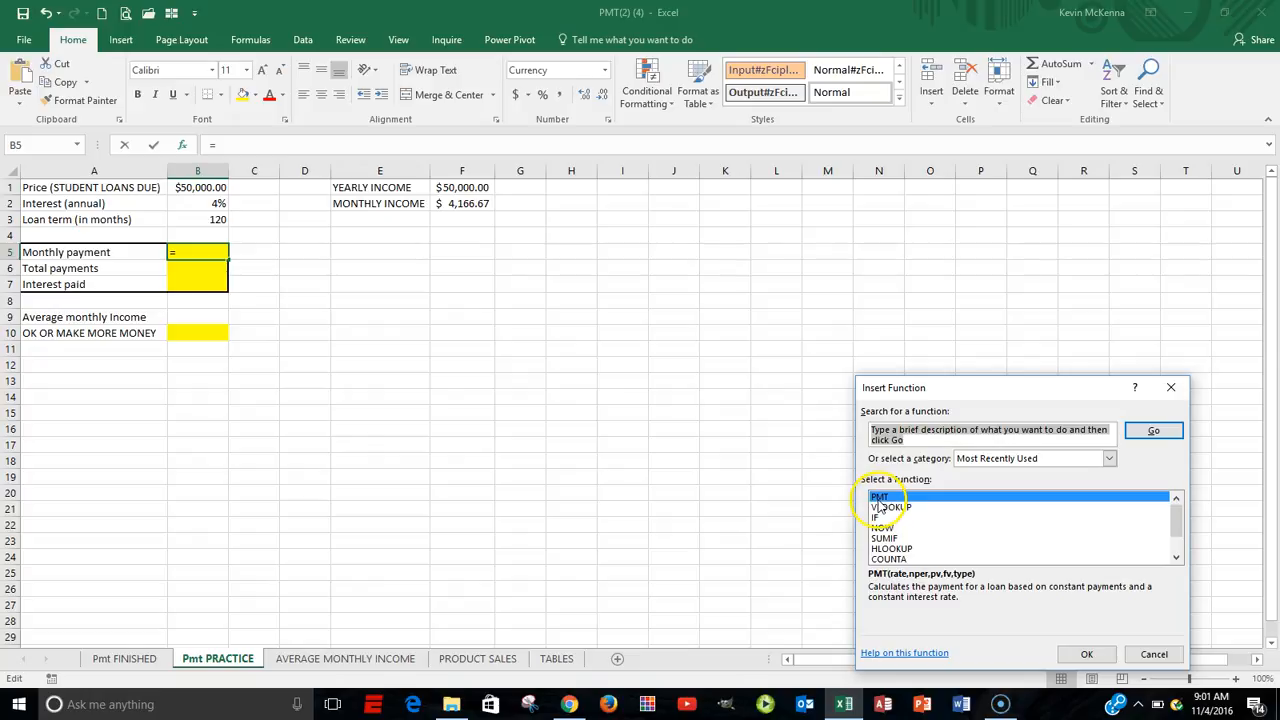
{"action": "left_click", "coordinate": [1093, 654]}
{"action": "left_click_drag", "start_coordinate": [1057, 394], "coordinate": [1040, 211]}
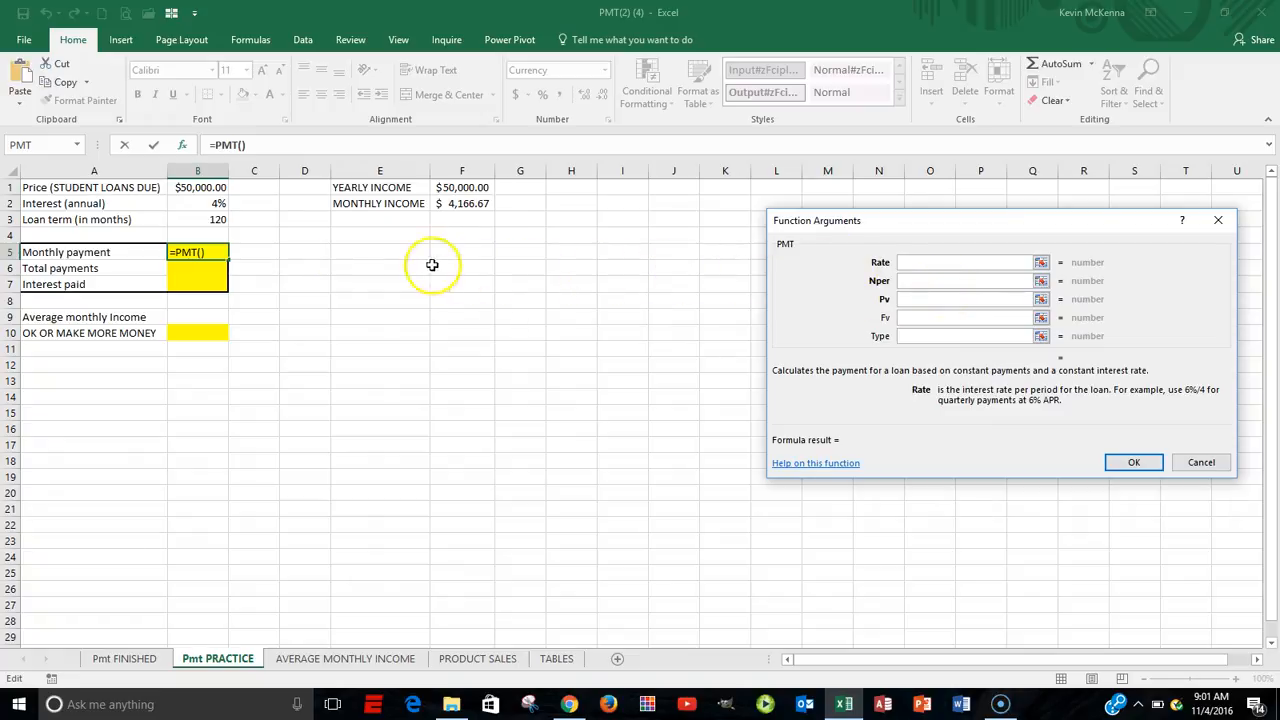
Set the PMT function's Rate argument to B2/12 and its Nper argument to B3.
{"action": "left_click", "coordinate": [206, 204]}
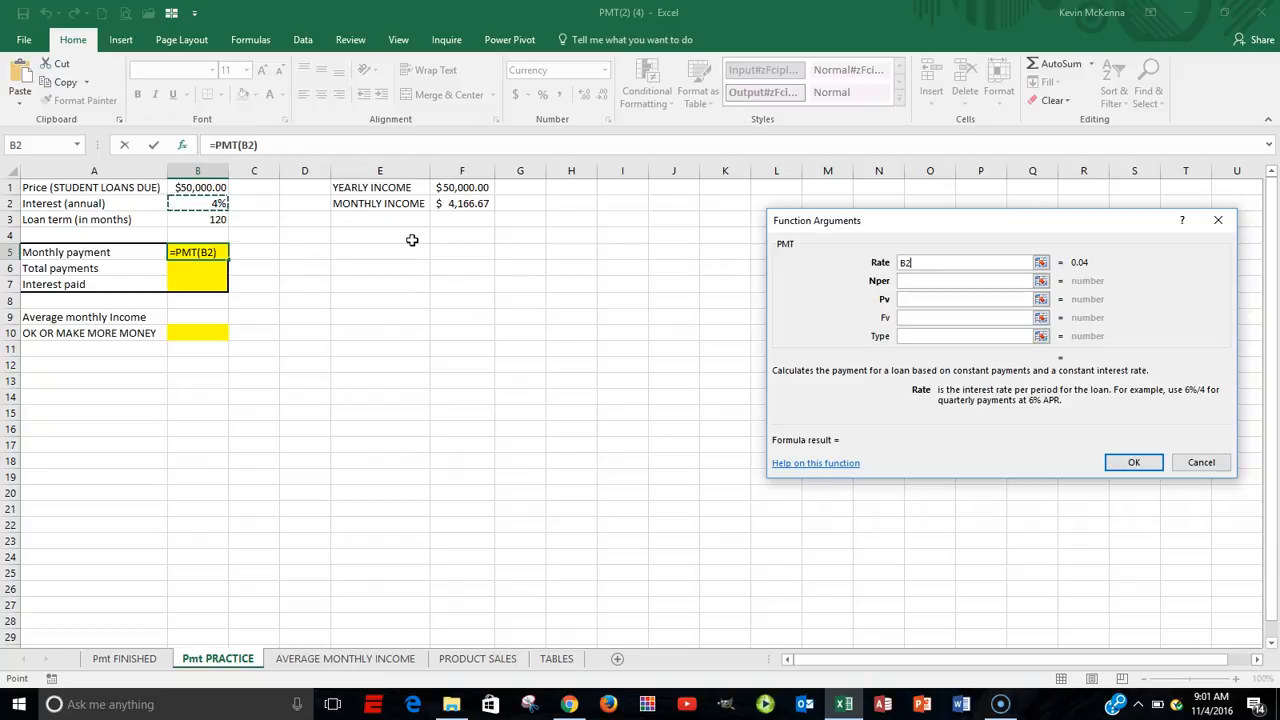
{"action": "type", "text": "/12"}
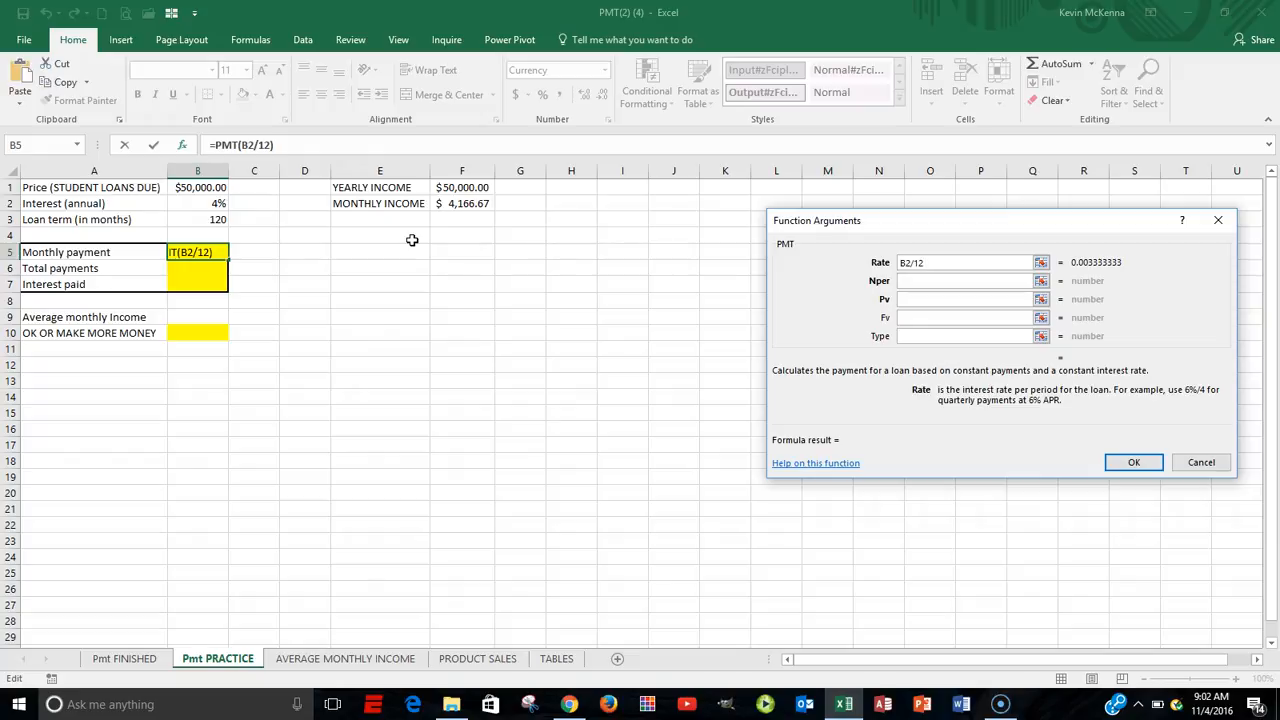
{"action": "left_click", "coordinate": [909, 280]}
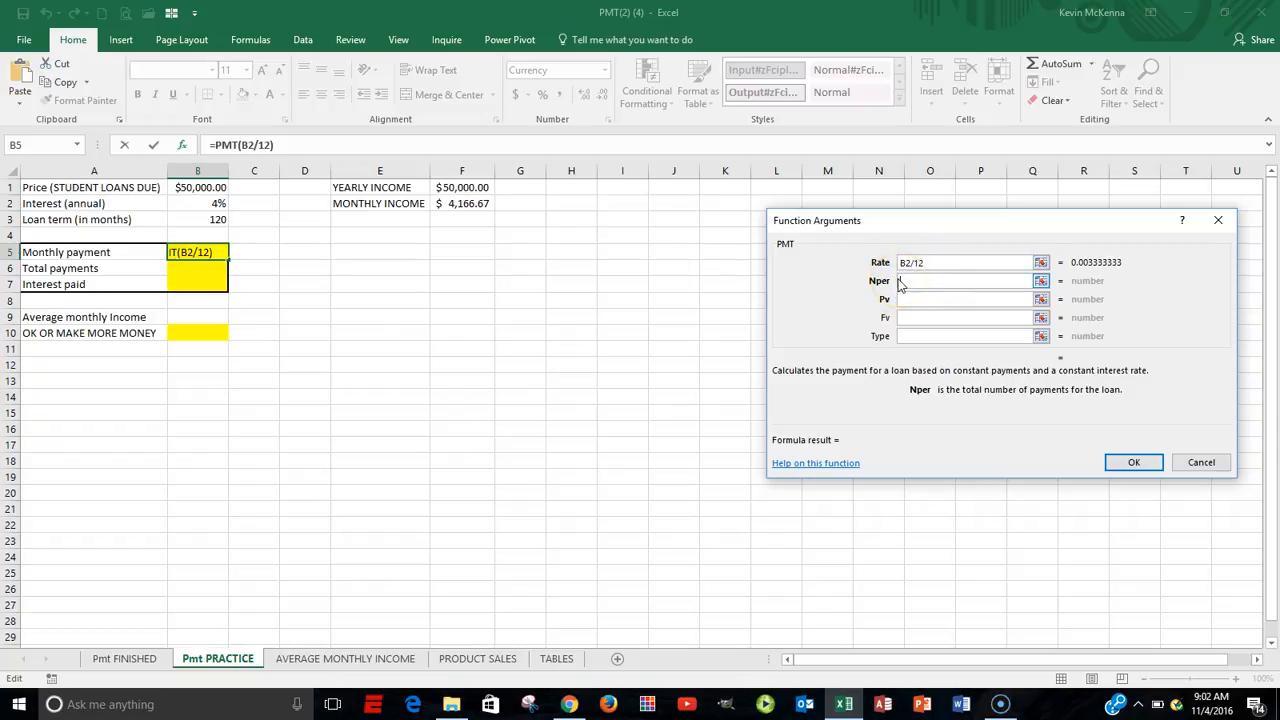
{"action": "left_click", "coordinate": [205, 218]}
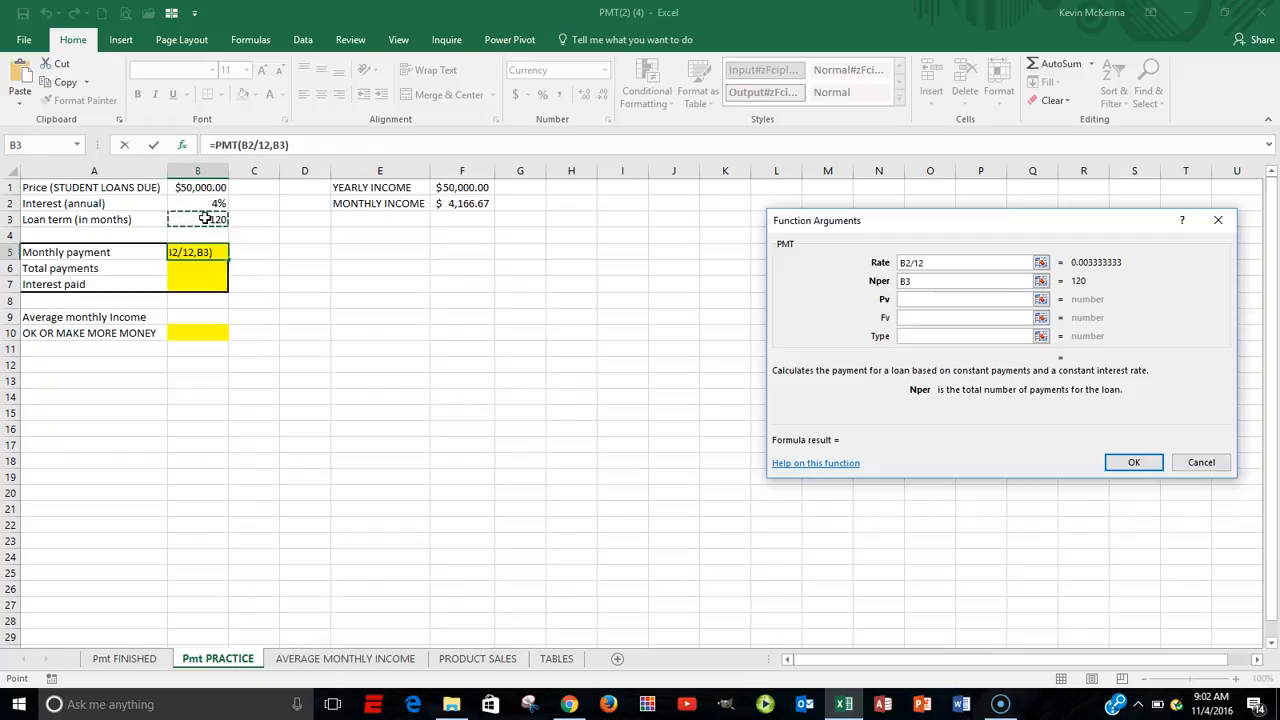
Set the PMT function's Pv argument to -B1 and confirm the monthly payment formula.
{"action": "left_click", "coordinate": [910, 302]}
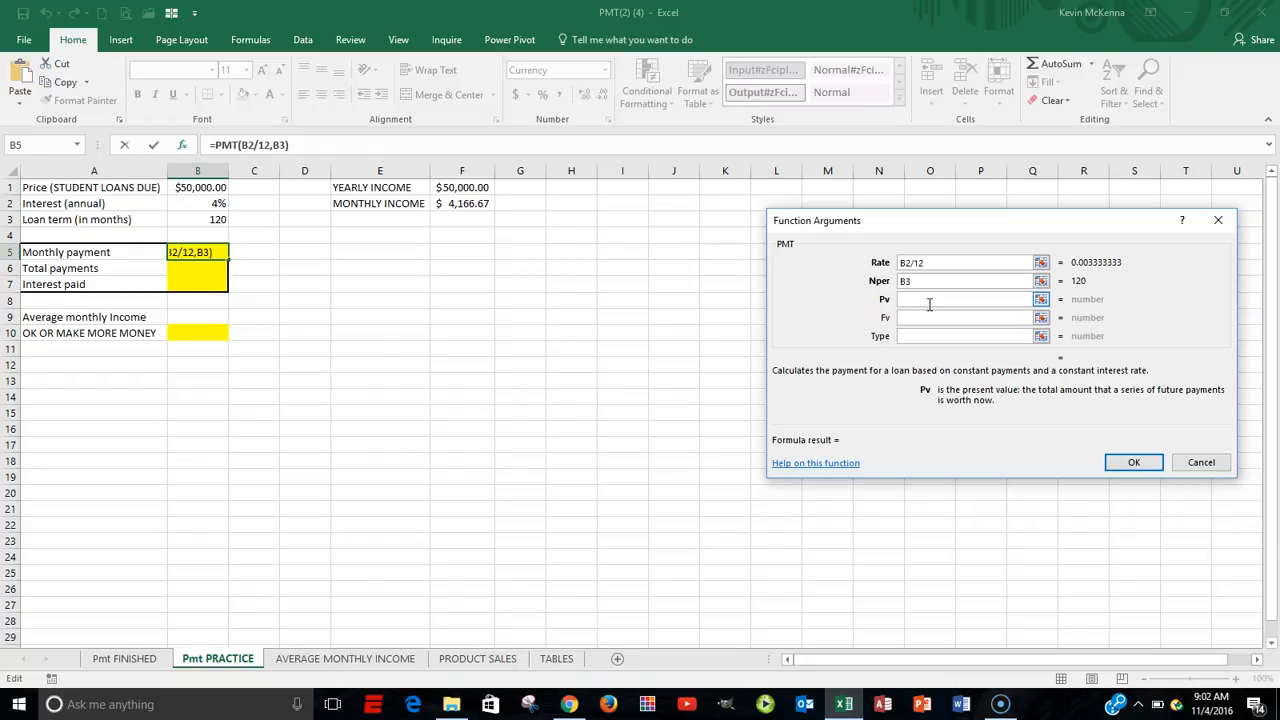
{"action": "type", "text": "-"}
{"action": "left_click", "coordinate": [206, 188]}
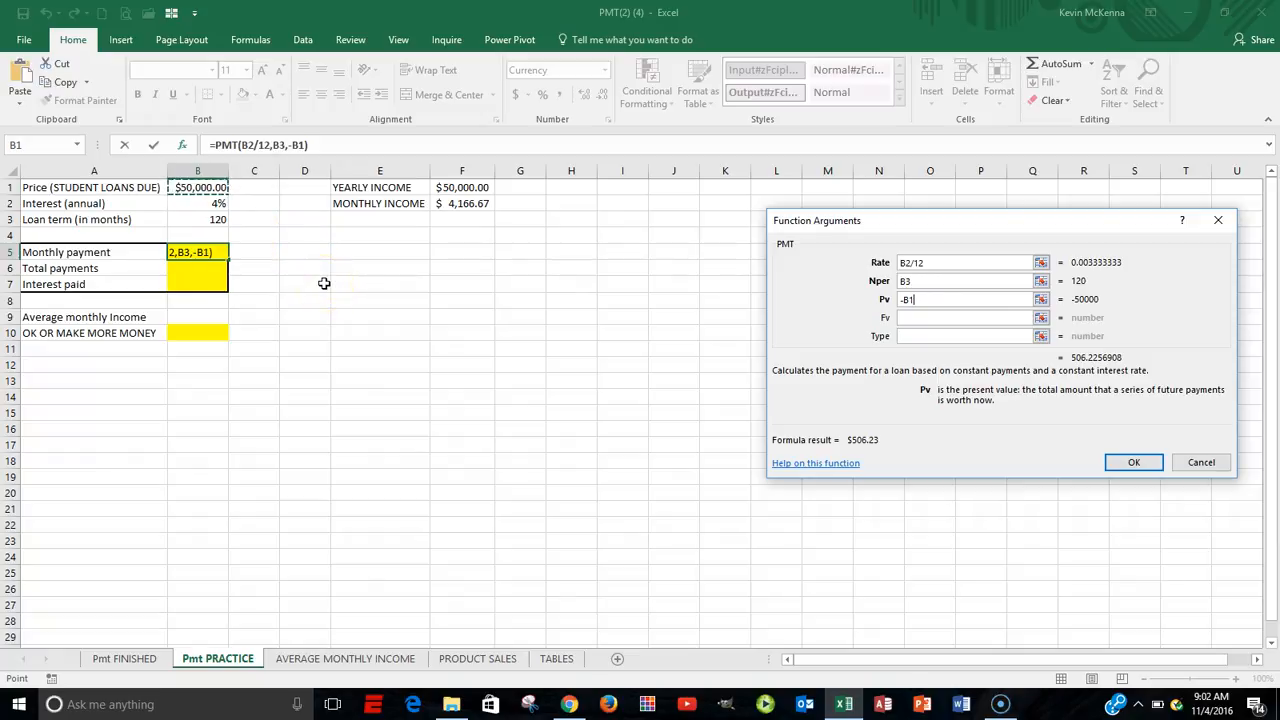
{"action": "left_click", "coordinate": [921, 262]}
{"action": "left_click", "coordinate": [938, 262]}
{"action": "left_click", "coordinate": [917, 281]}
{"action": "key", "text": "Tab"}
{"action": "left_click", "coordinate": [1139, 466]}
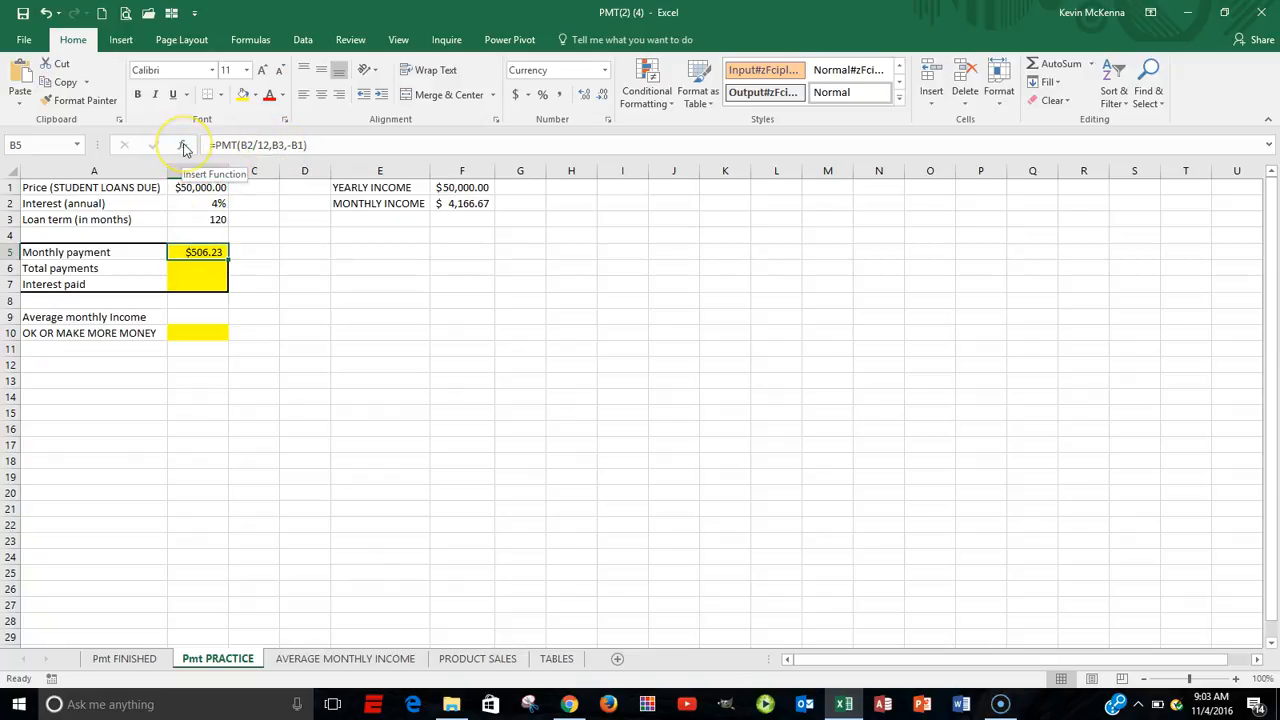
Reopen the arguments of the monthly payment's PMT function, review Rate, Nper and Pv, and close them without changes.
{"action": "left_click", "coordinate": [184, 147]}
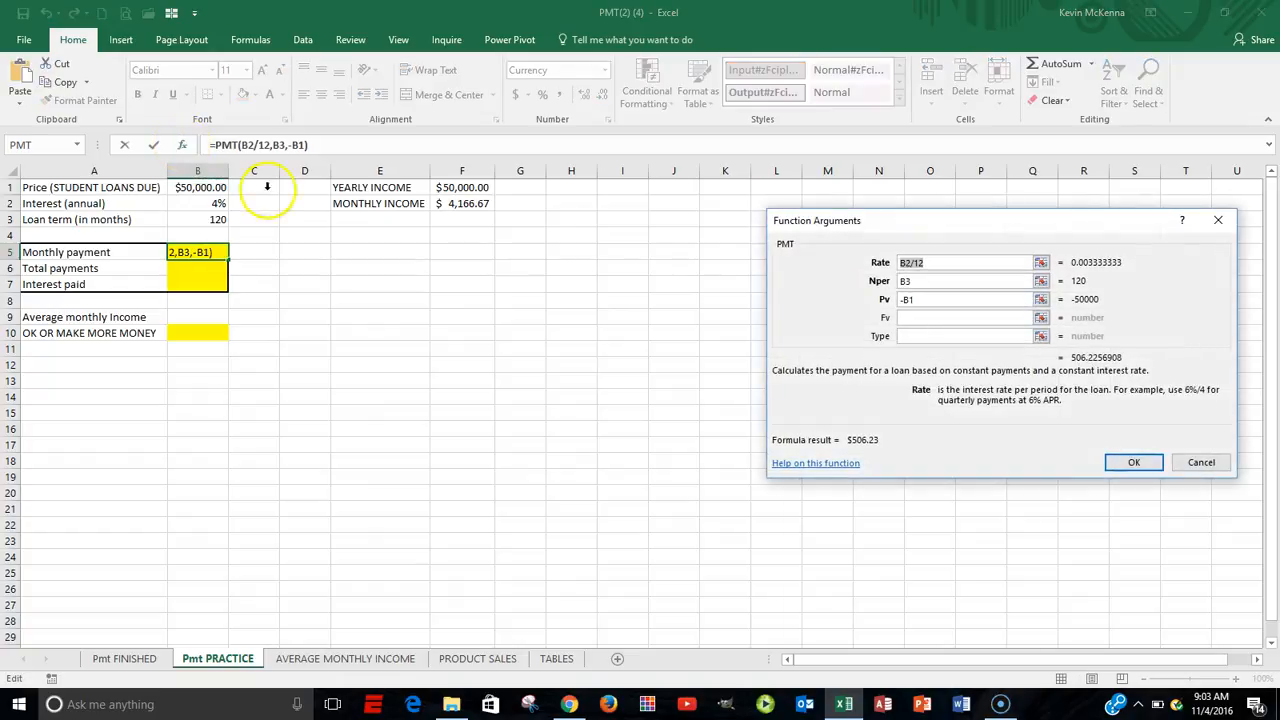
{"action": "left_click", "coordinate": [973, 268]}
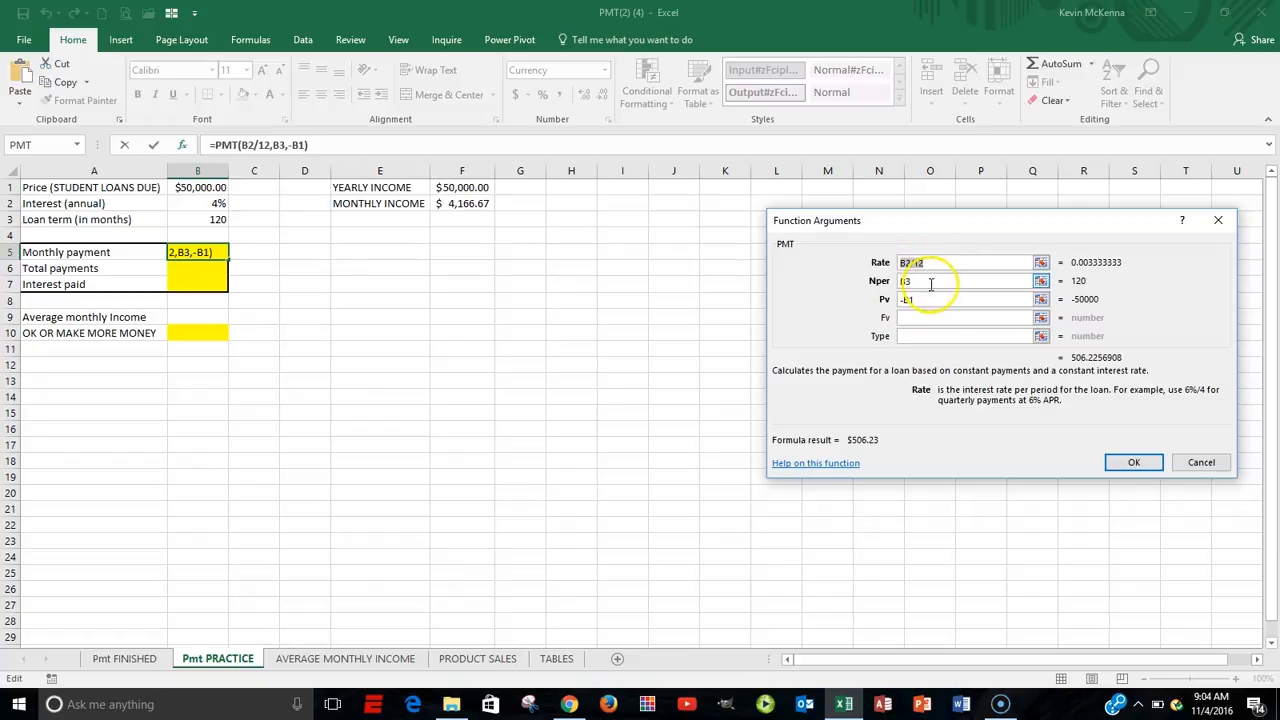
{"action": "left_click", "coordinate": [939, 300]}
{"action": "key", "text": "BackSpace"}
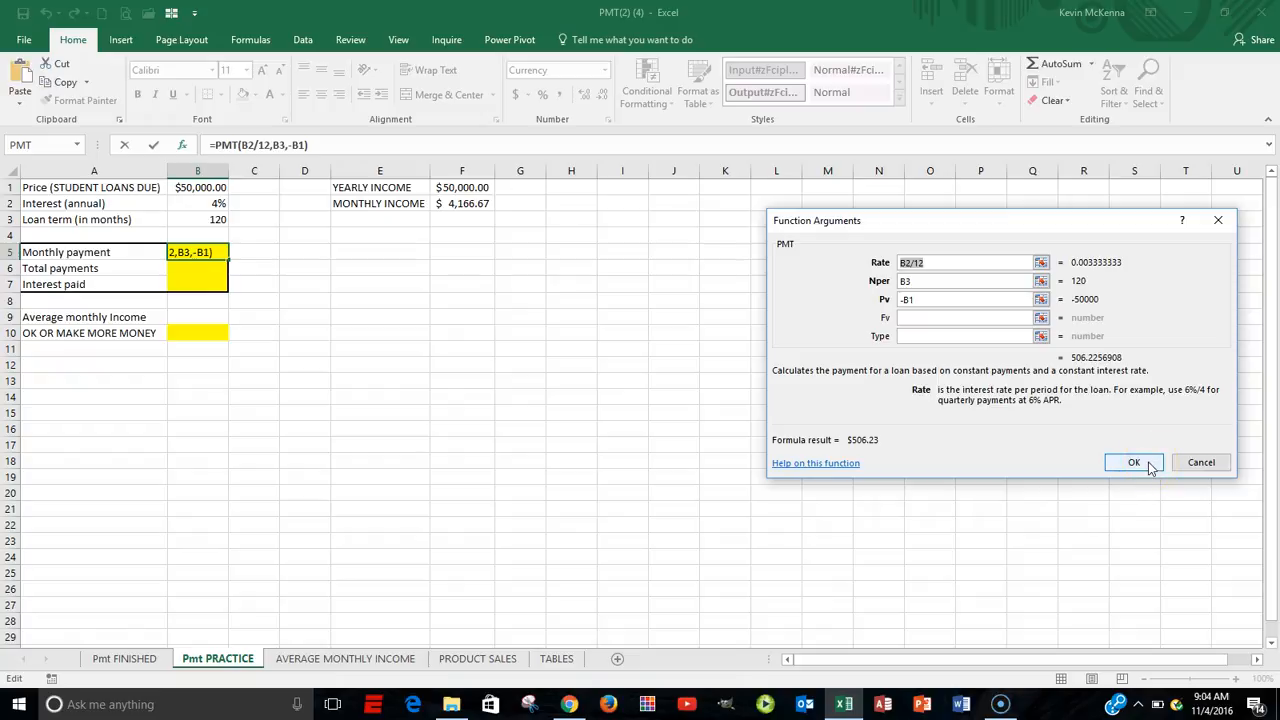
{"action": "left_click", "coordinate": [1205, 463]}
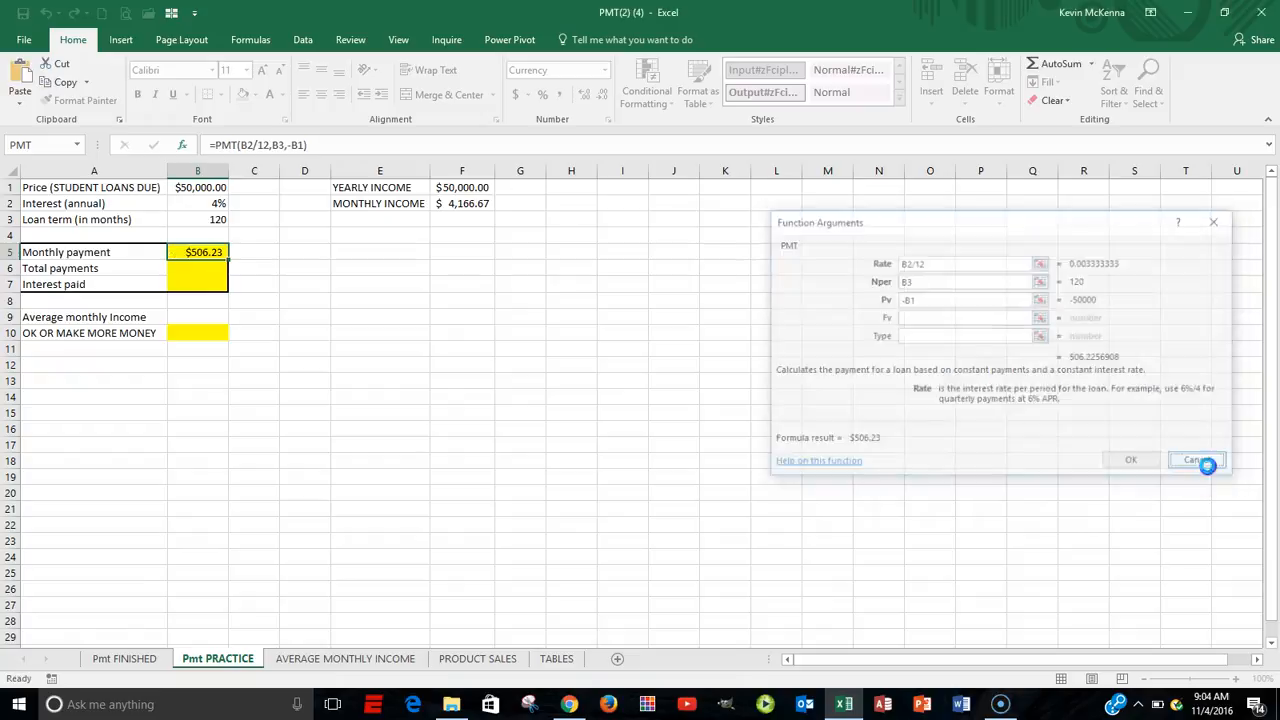
Calculate Total payments in cell B6 with the formula =B5*B3.
{"action": "left_click", "coordinate": [204, 272]}
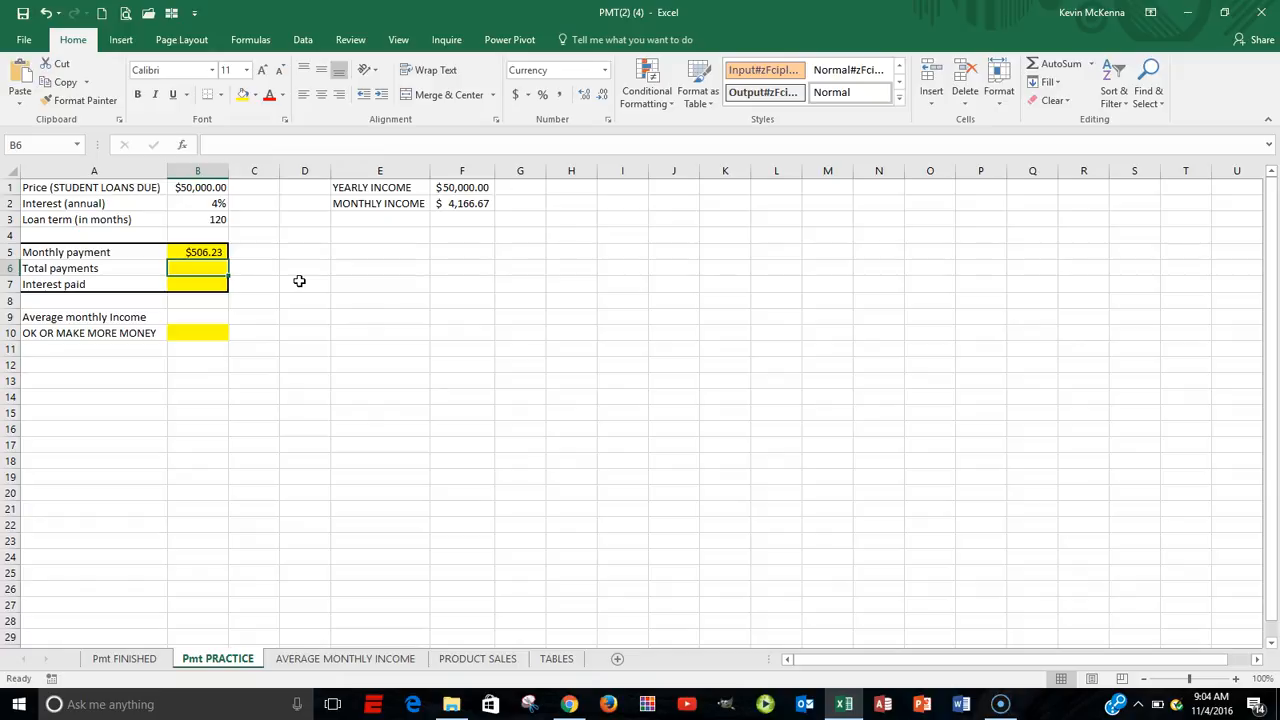
{"action": "type", "text": "="}
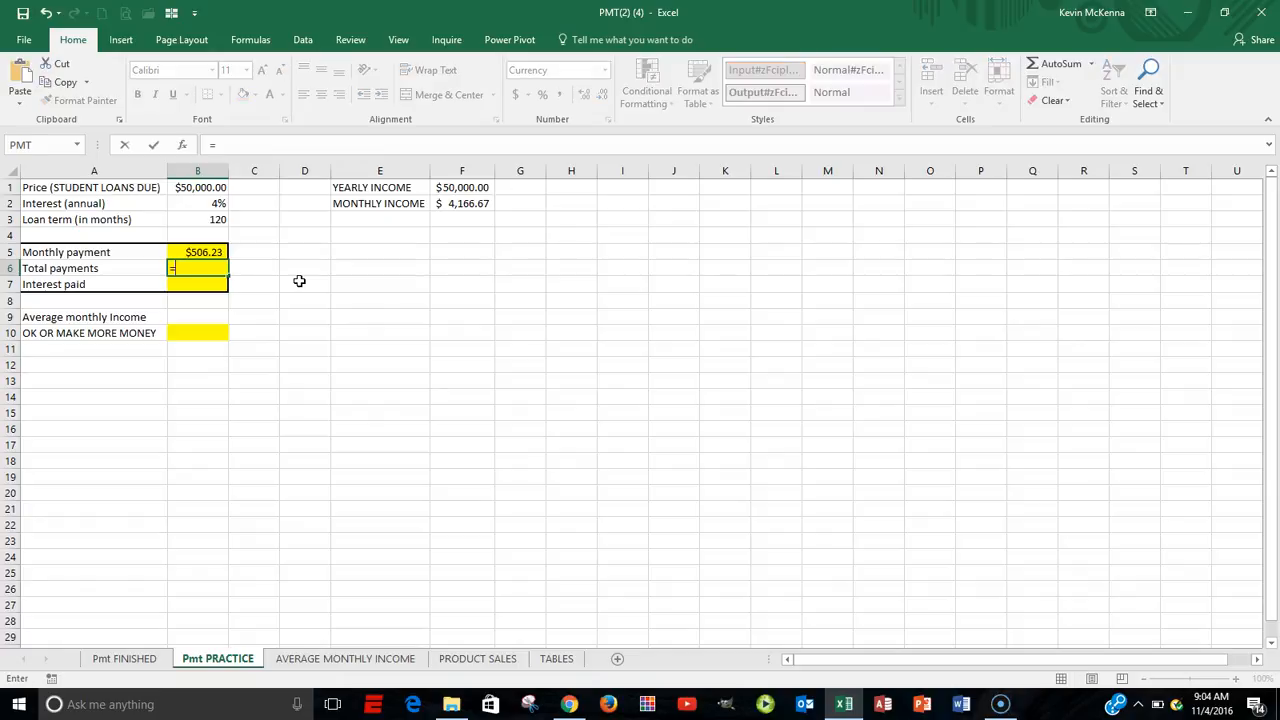
{"action": "left_click", "coordinate": [205, 252]}
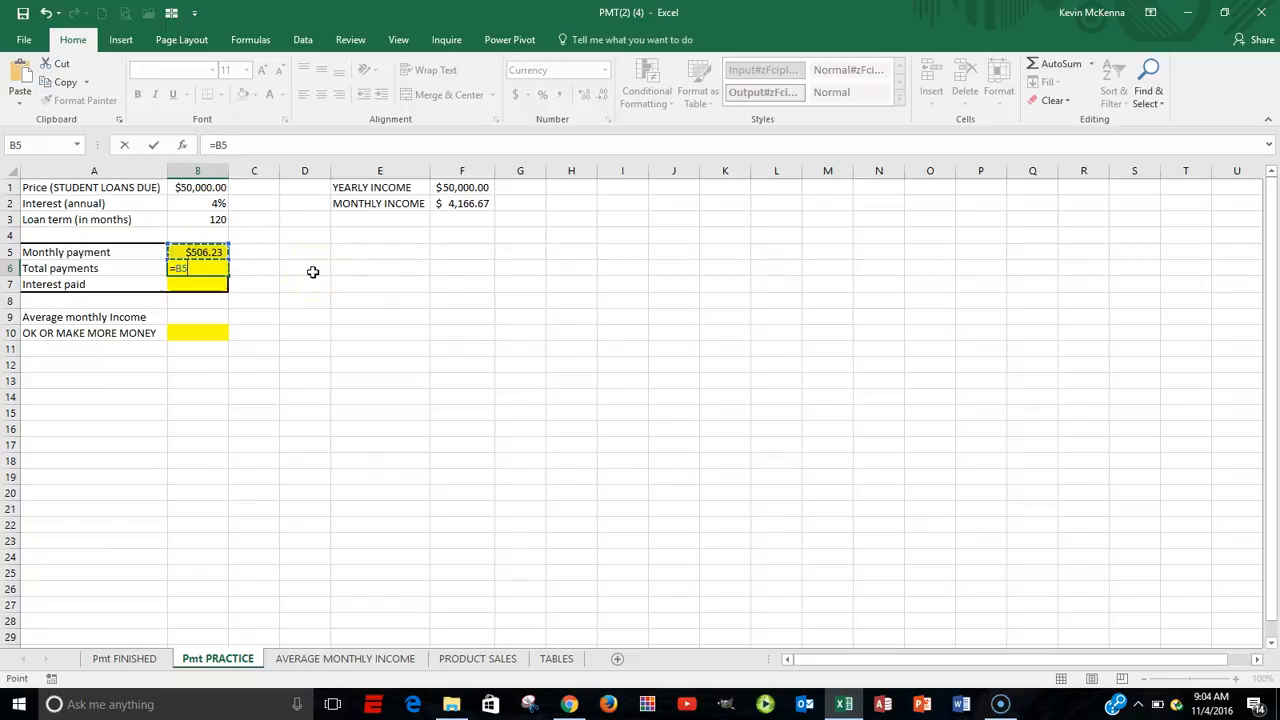
{"action": "type", "text": "*"}
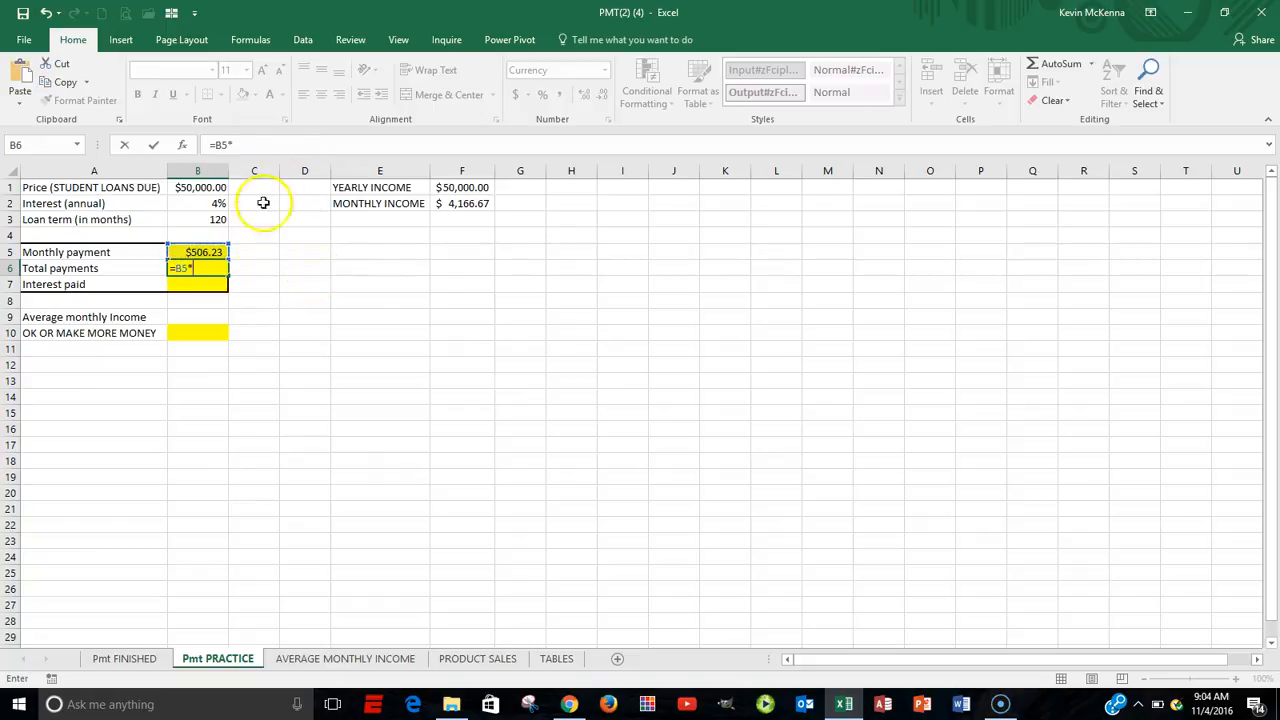
{"action": "left_click", "coordinate": [211, 218]}
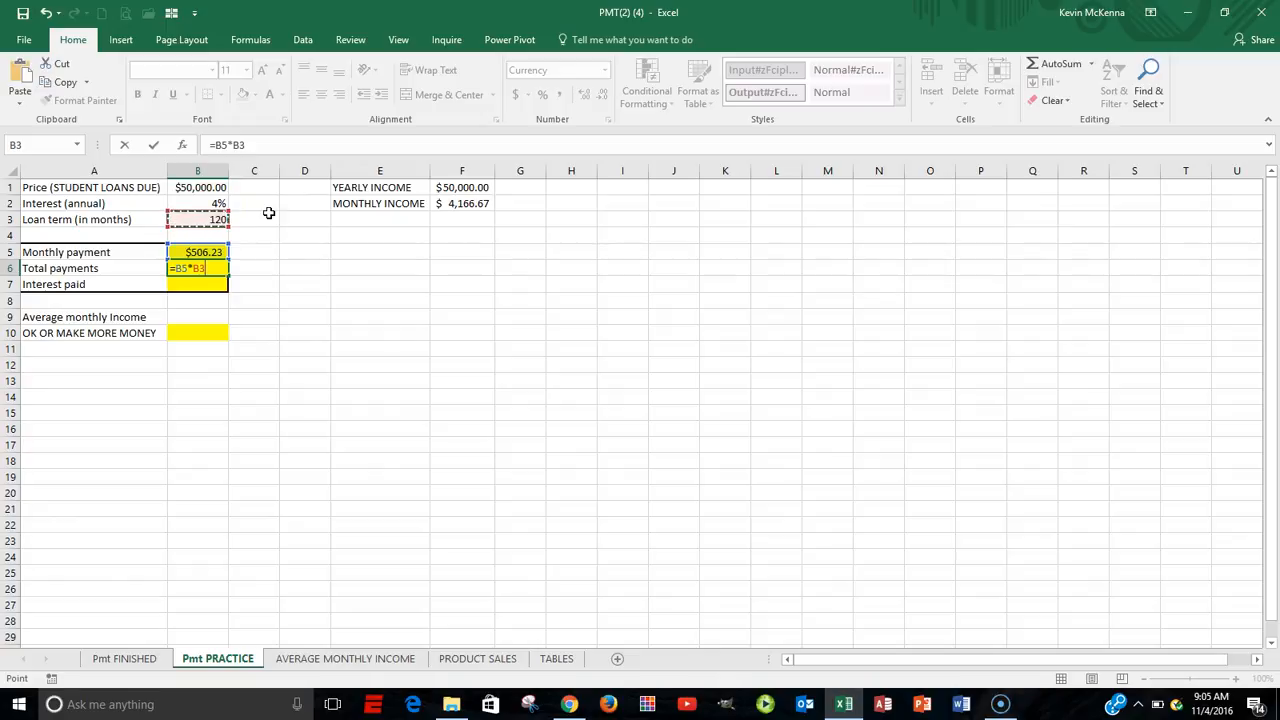
{"action": "key", "text": "Return"}
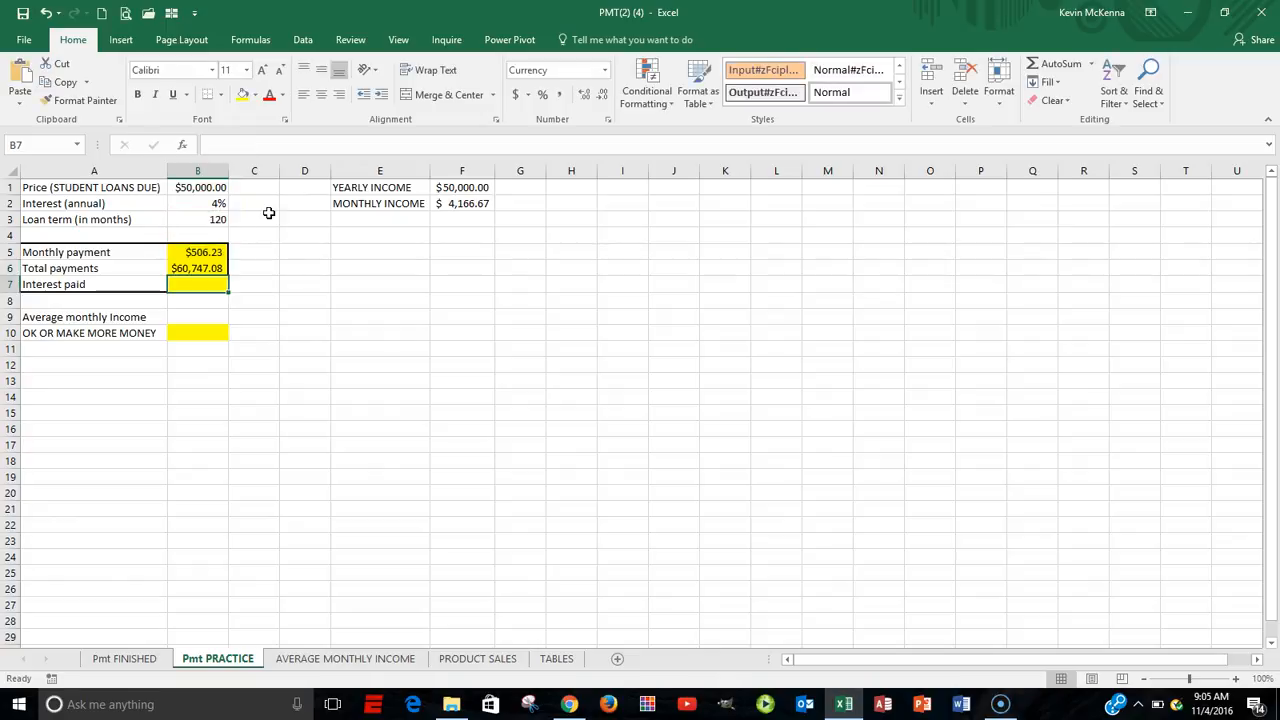
Inspect the cell references used in the Total payments formula in B6, leaving the formula as it is.
{"action": "left_click", "coordinate": [205, 268]}
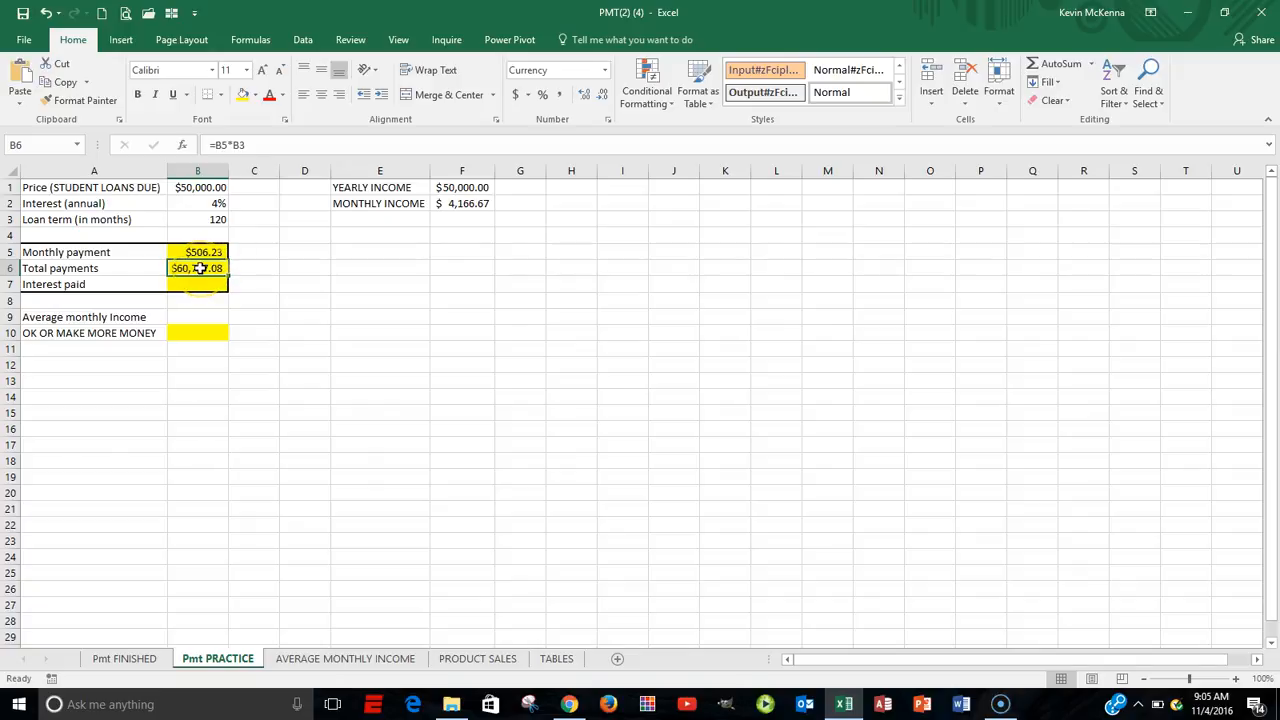
{"action": "double_click", "coordinate": [200, 268]}
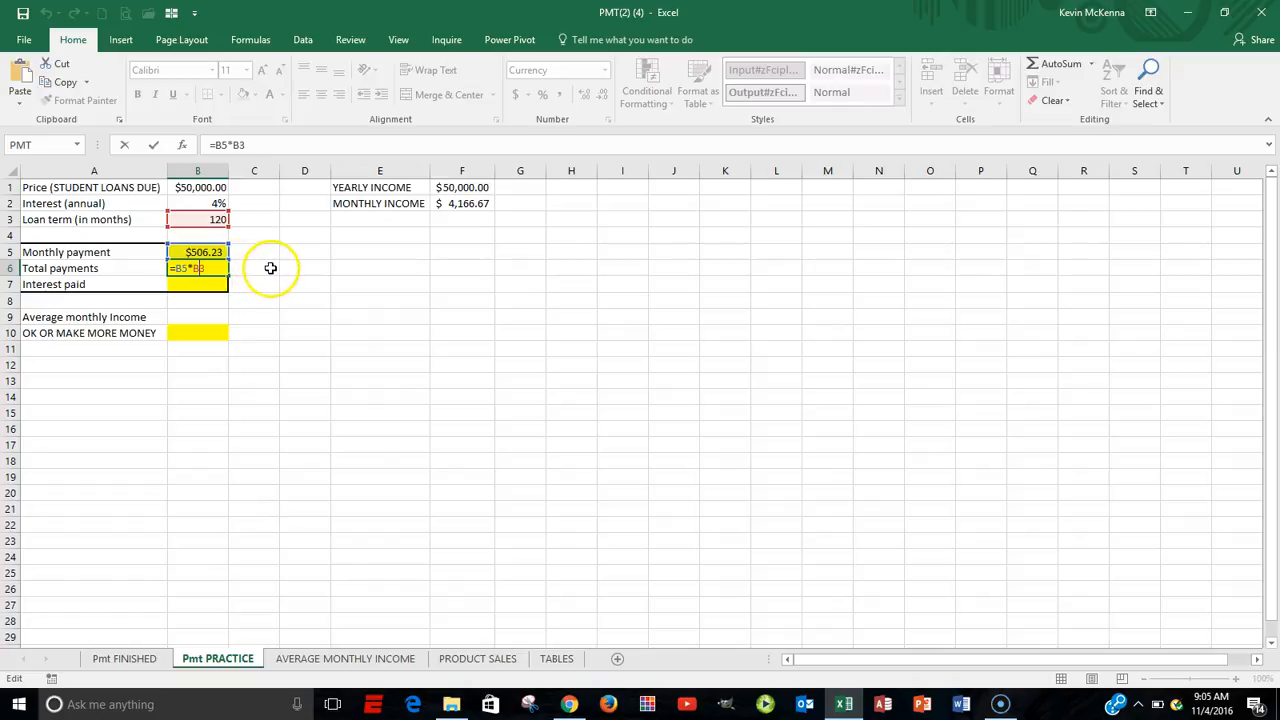
{"action": "key", "text": "Escape"}
Calculate Interest paid in cell B7 with the formula =B6-B1.
{"action": "left_click", "coordinate": [207, 287]}
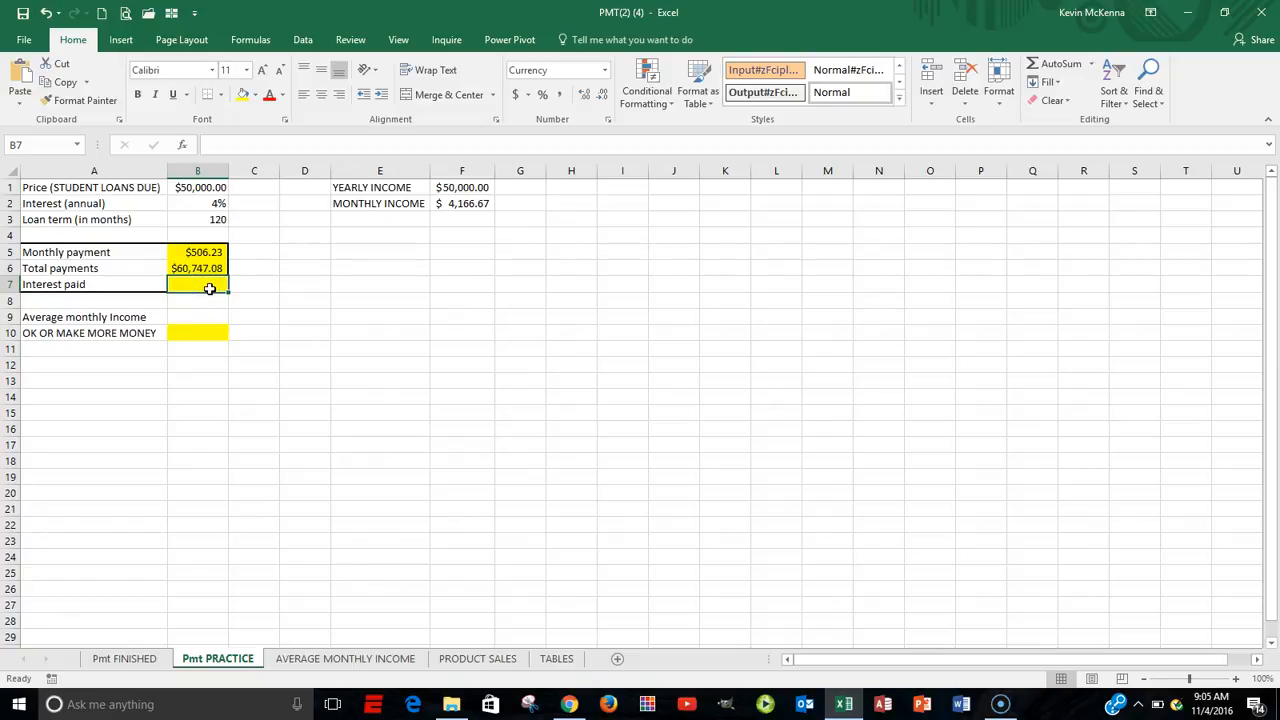
{"action": "type", "text": "="}
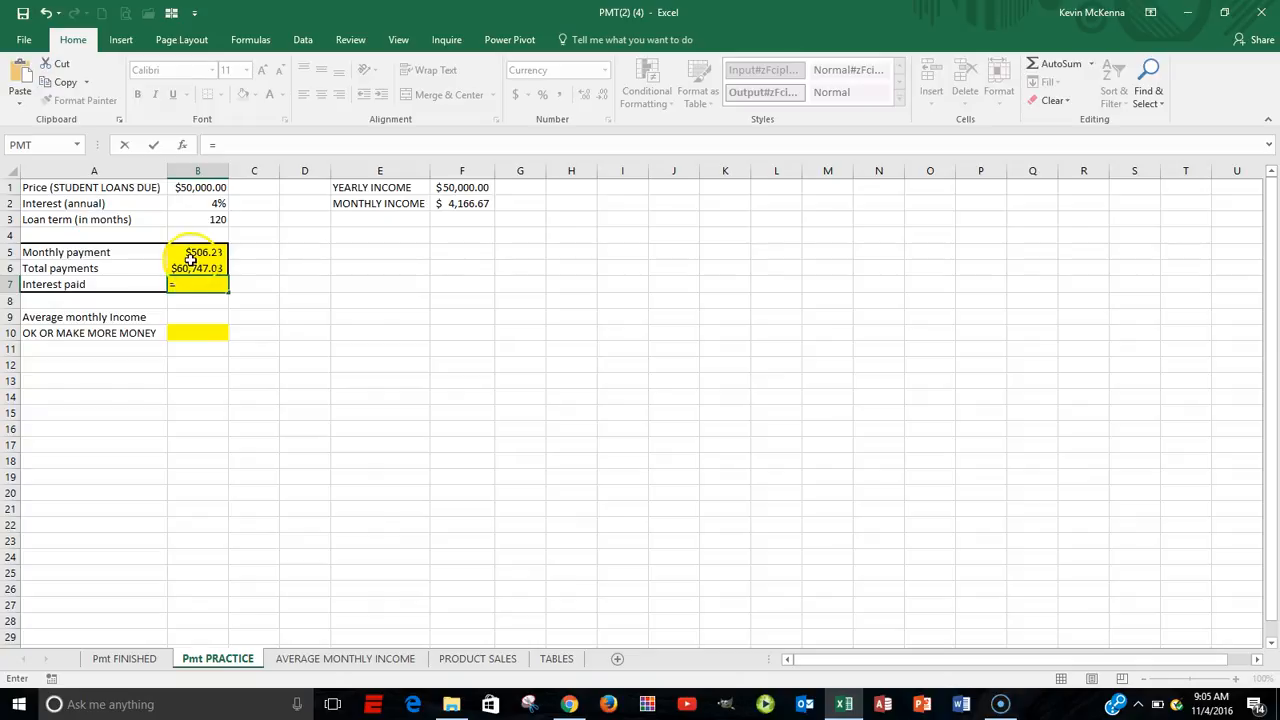
{"action": "left_click", "coordinate": [192, 268]}
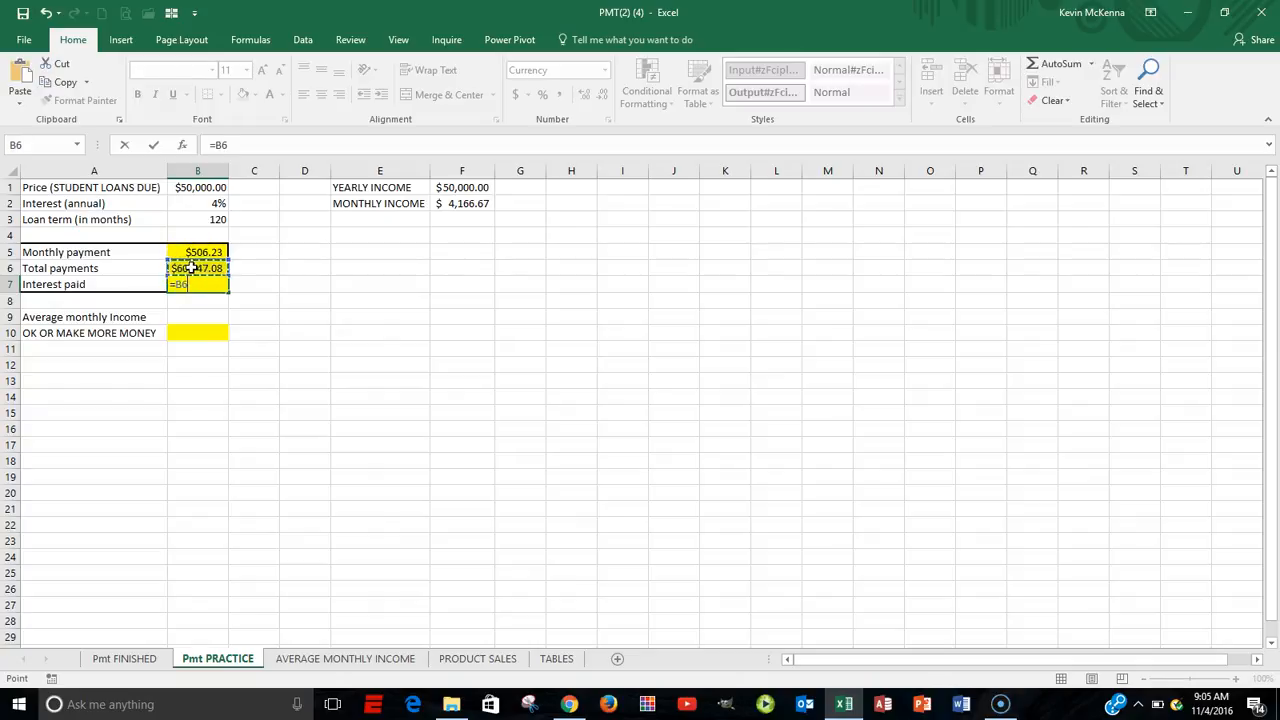
{"action": "type", "text": "-"}
{"action": "left_click", "coordinate": [193, 188]}
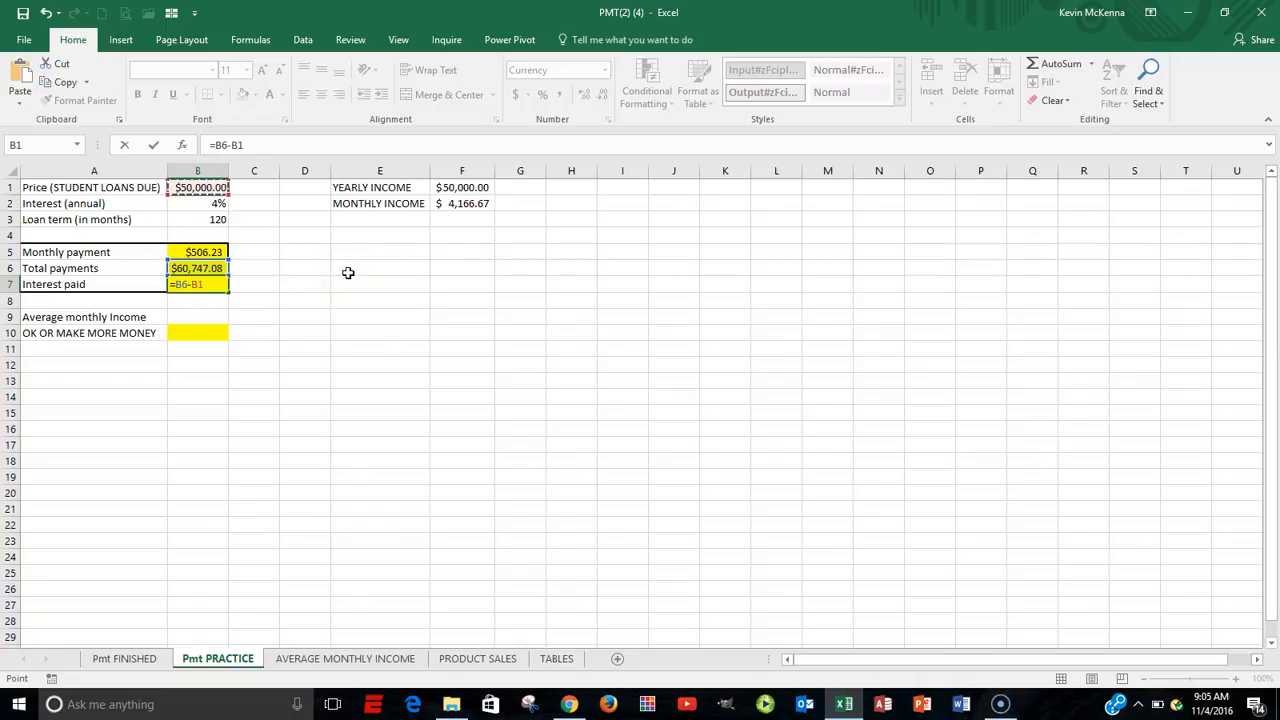
{"action": "key", "text": "Return"}
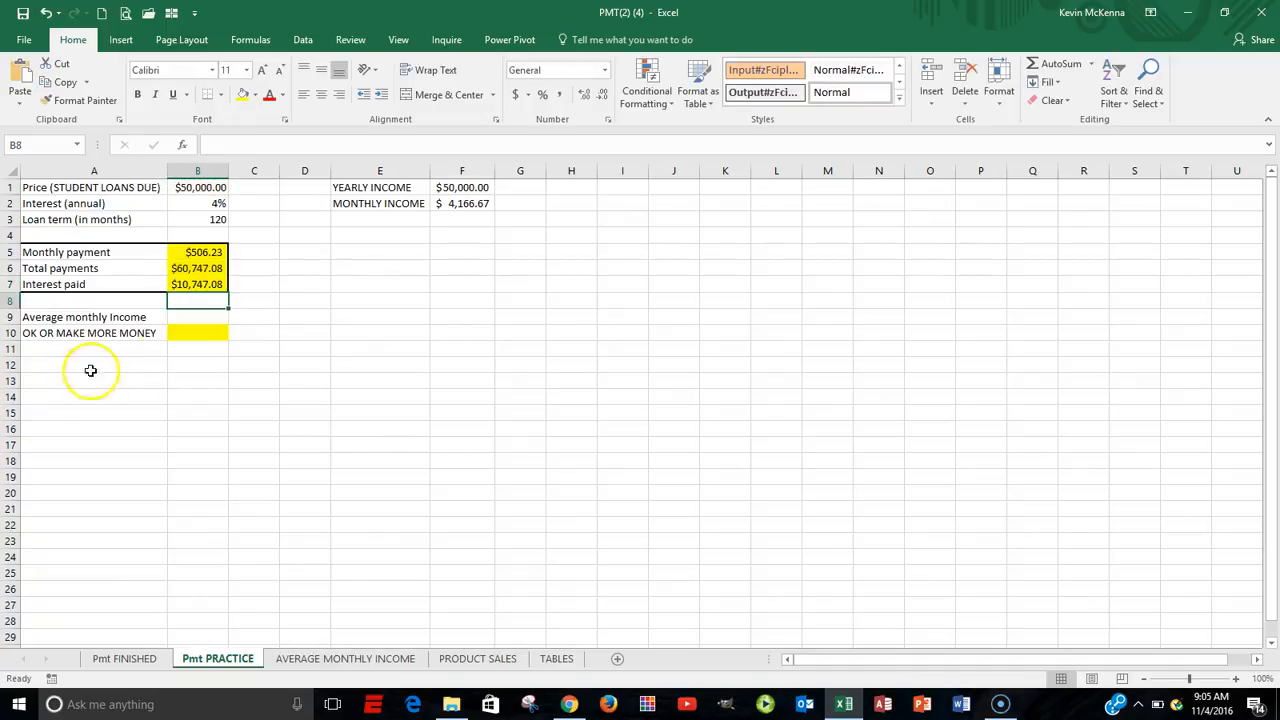
Calculate Average monthly Income in B9 with the AVERAGE function over B2:G2 of the AVERAGE MONTHLY INCOME sheet.
{"action": "left_click", "coordinate": [177, 317]}
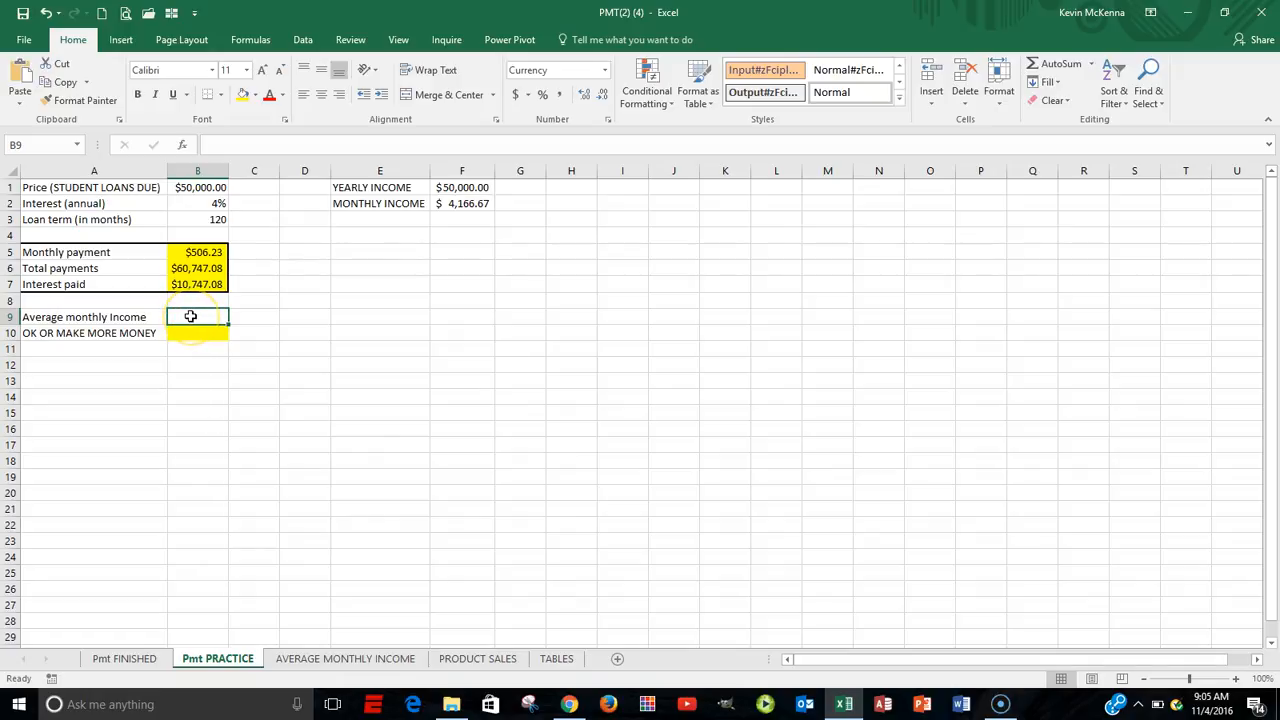
{"action": "left_click", "coordinate": [331, 658]}
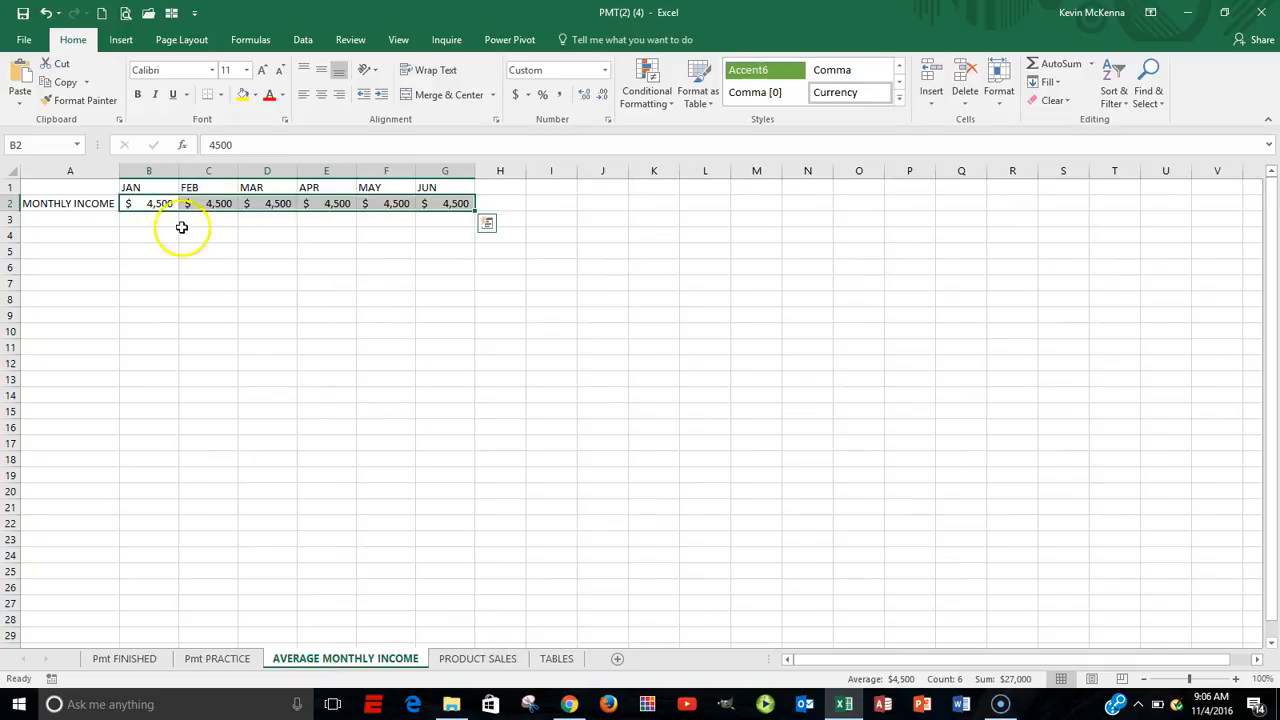
{"action": "left_click", "coordinate": [148, 205]}
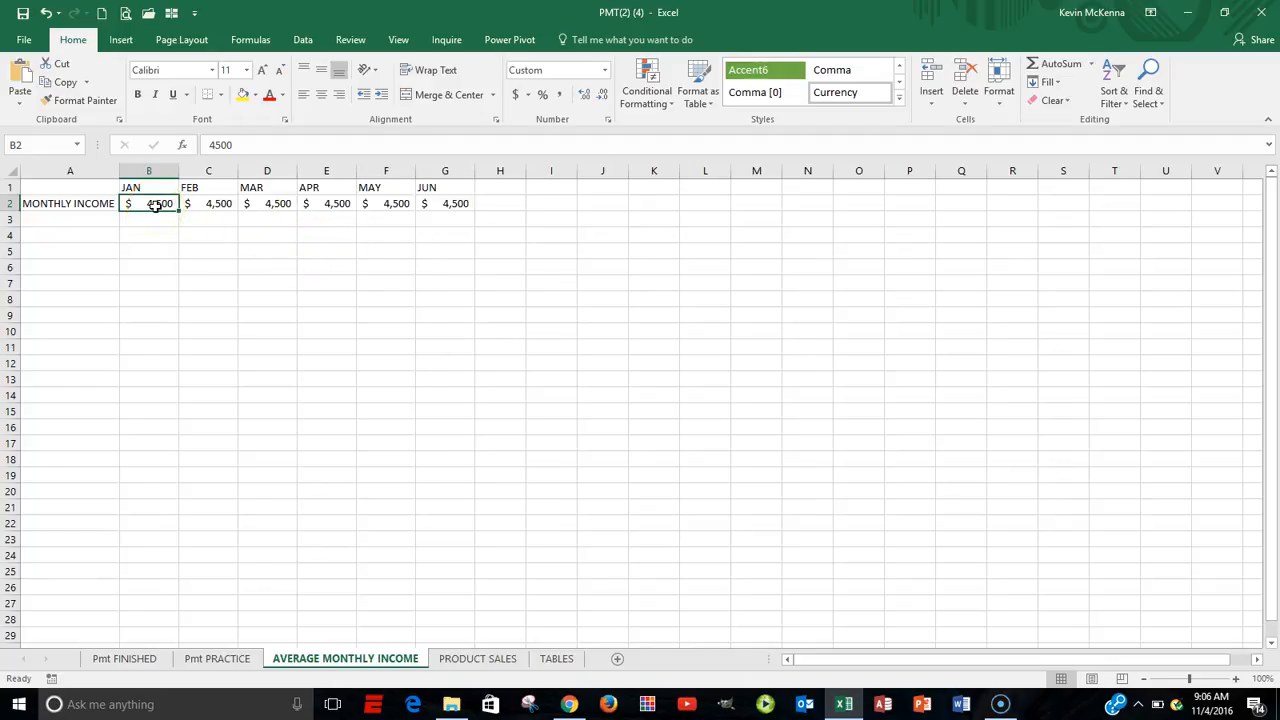
{"action": "left_click", "coordinate": [237, 661]}
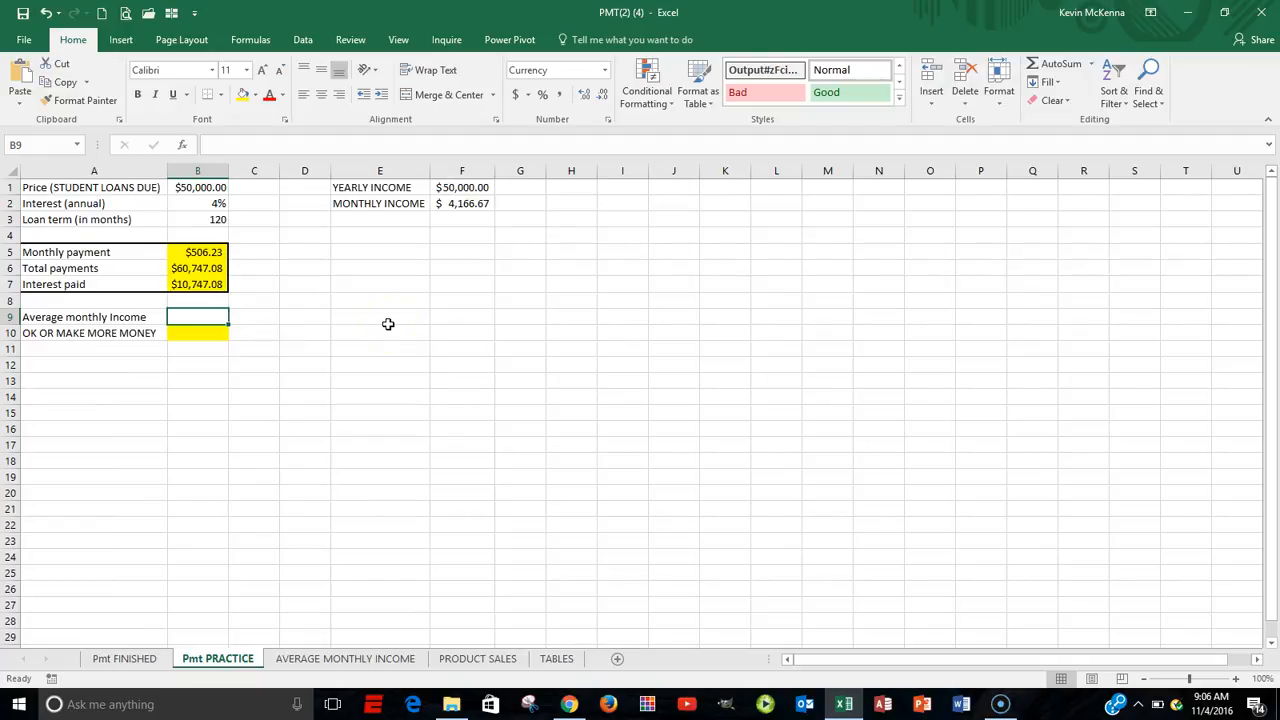
{"action": "left_click", "coordinate": [1093, 65]}
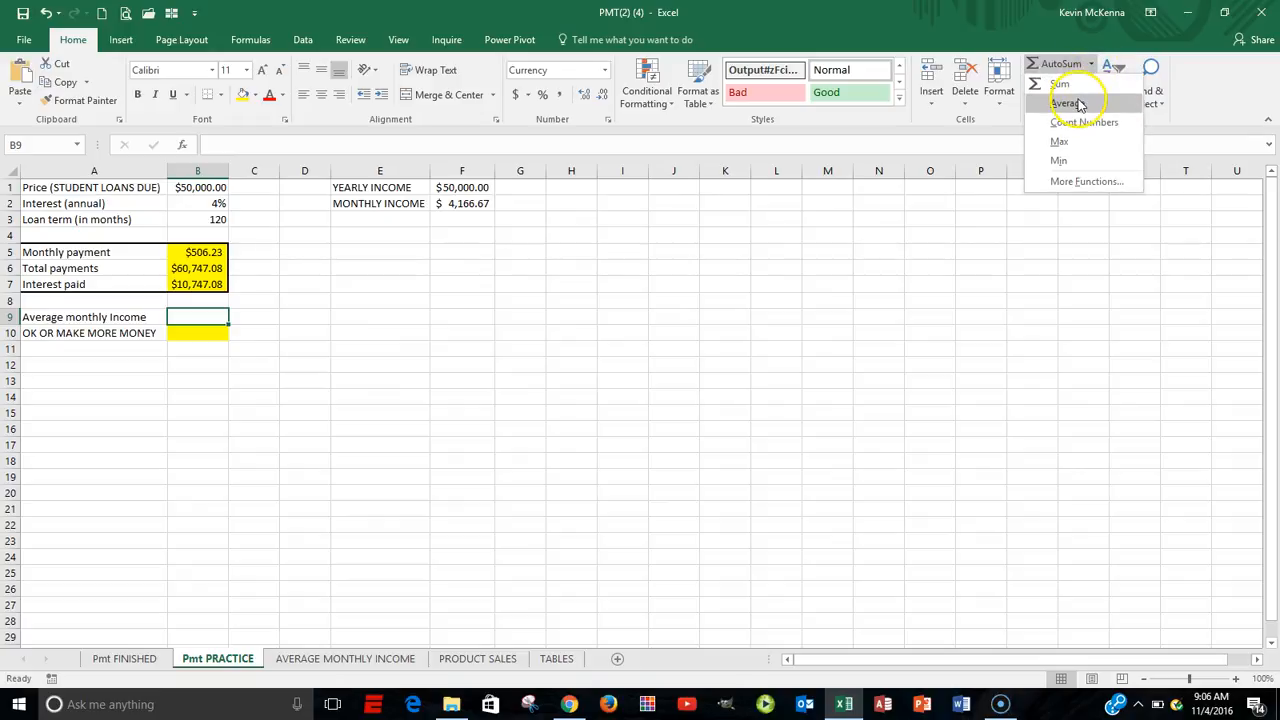
{"action": "left_click", "coordinate": [1079, 104]}
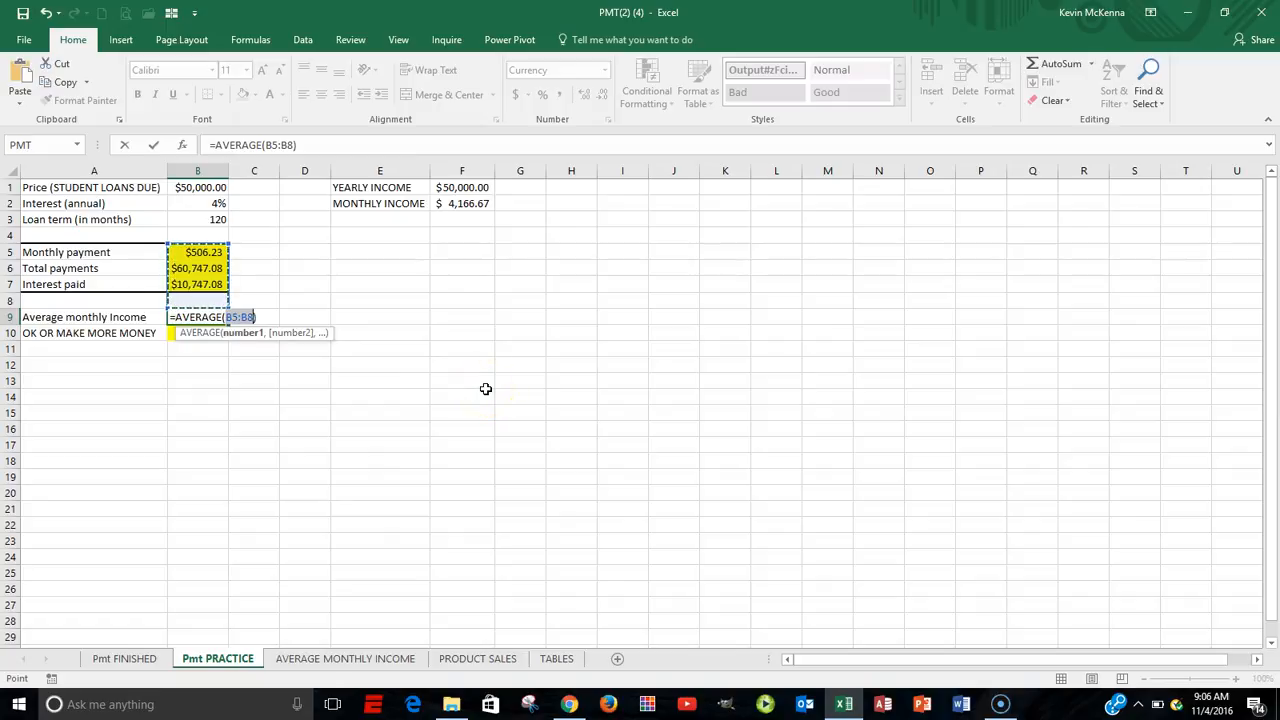
{"action": "left_click", "coordinate": [450, 407]}
{"action": "left_click", "coordinate": [449, 419]}
{"action": "left_click", "coordinate": [344, 658]}
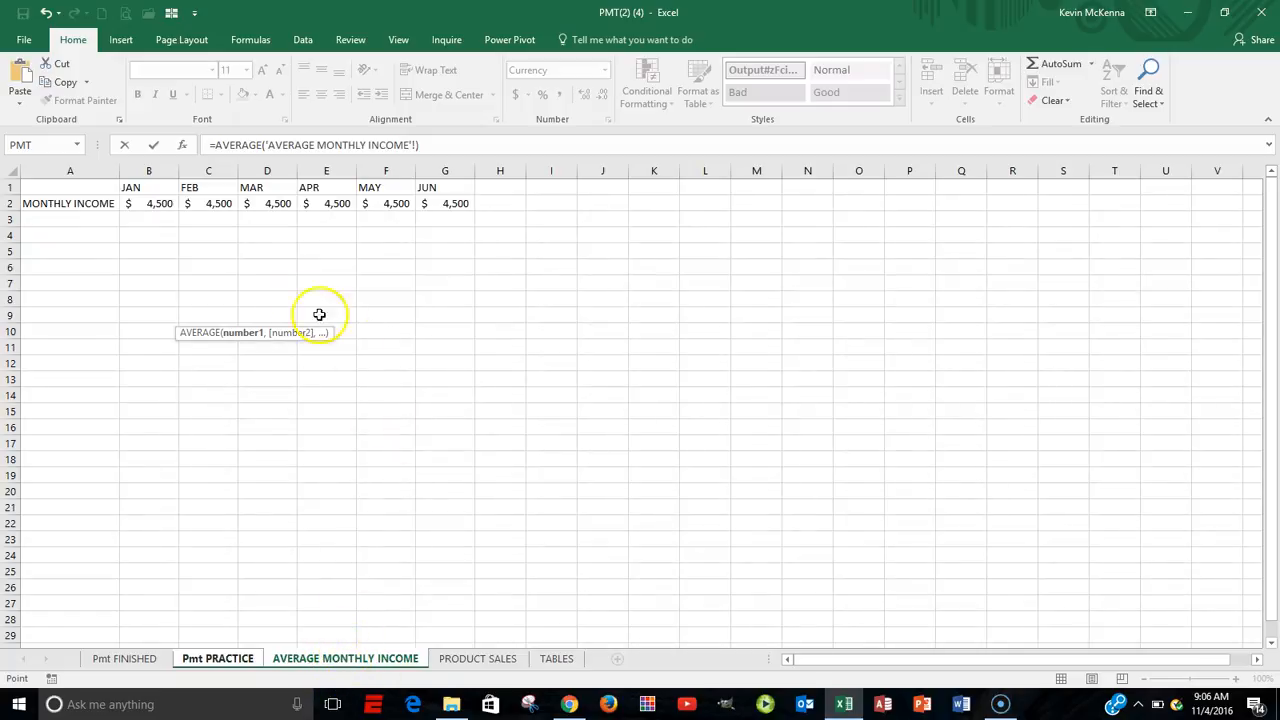
{"action": "left_click_drag", "start_coordinate": [155, 203], "coordinate": [423, 200]}
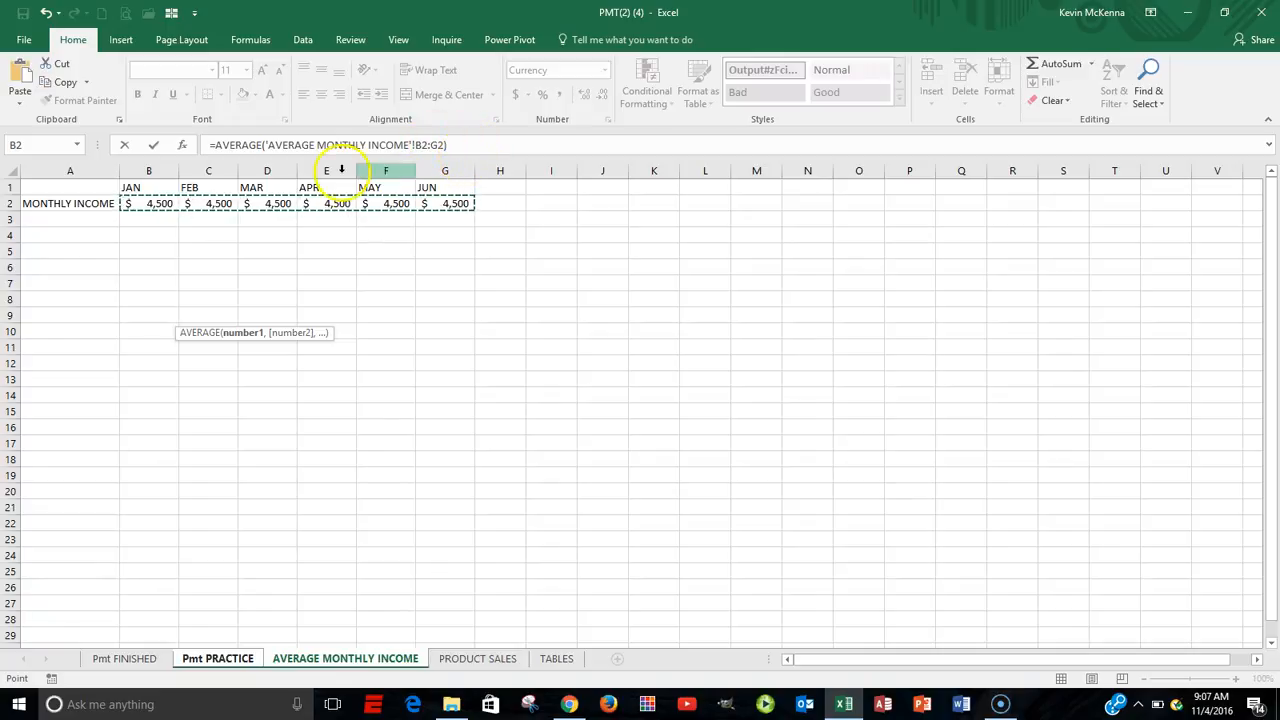
{"action": "left_click", "coordinate": [153, 147]}
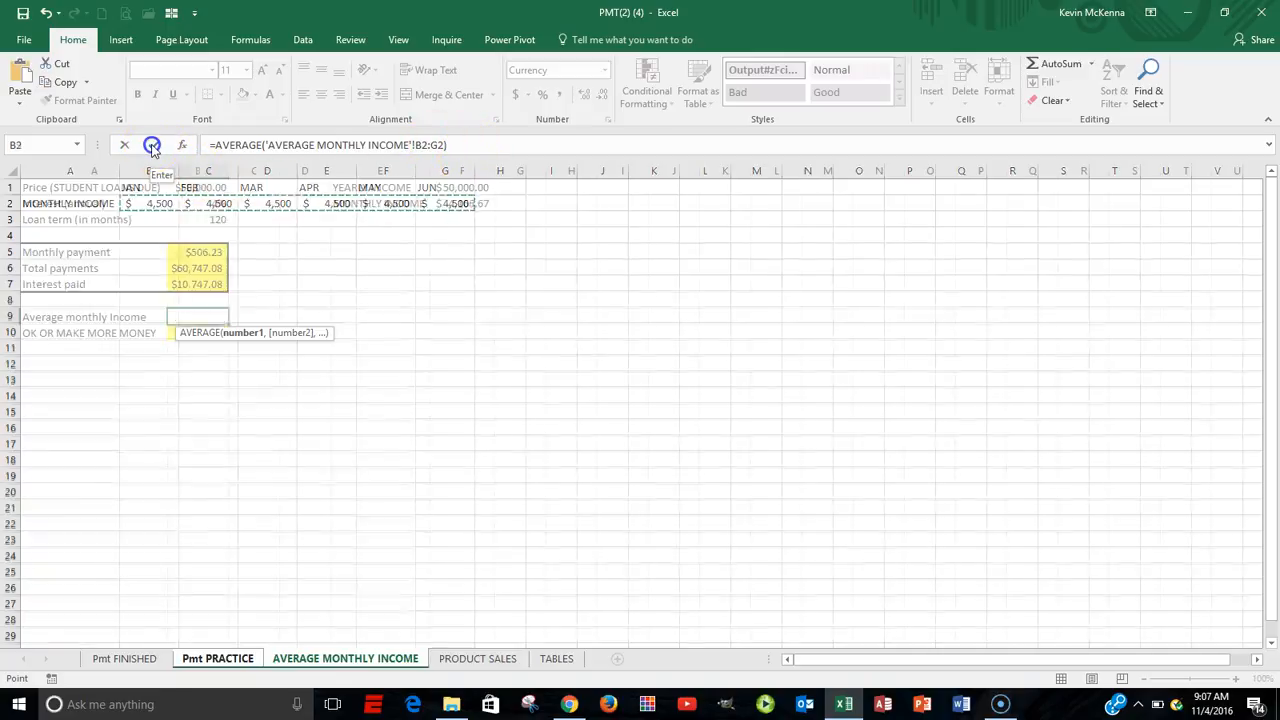
{"action": "left_click", "coordinate": [201, 317]}
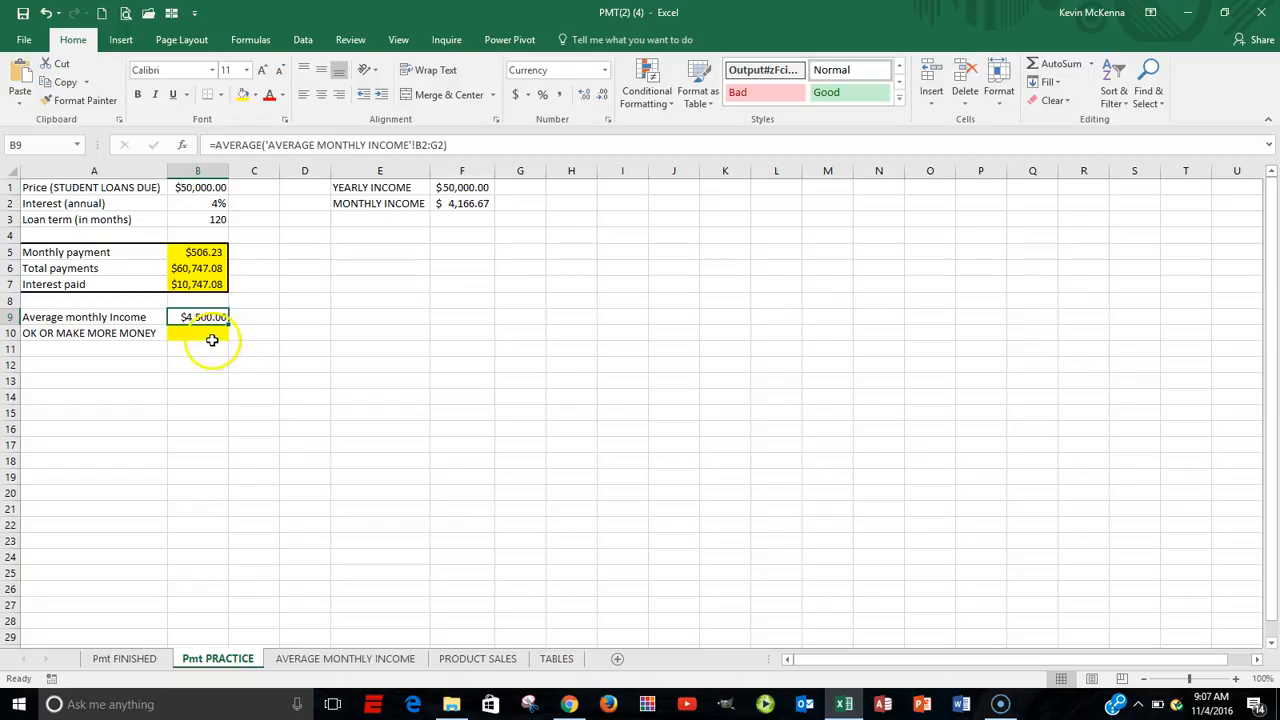
Insert an IF function in B10, beside OK OR MAKE MORE MONEY, with the logical test B9>B5.
{"action": "left_click", "coordinate": [212, 335]}
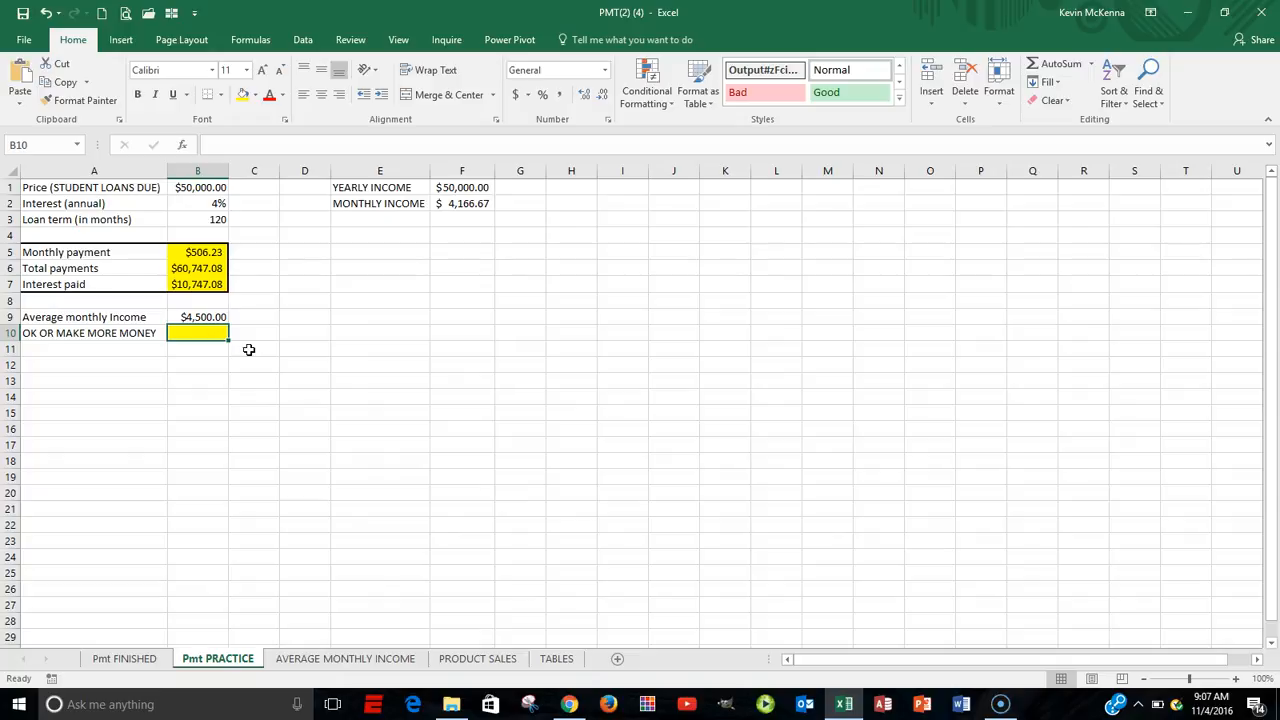
{"action": "left_click", "coordinate": [205, 317]}
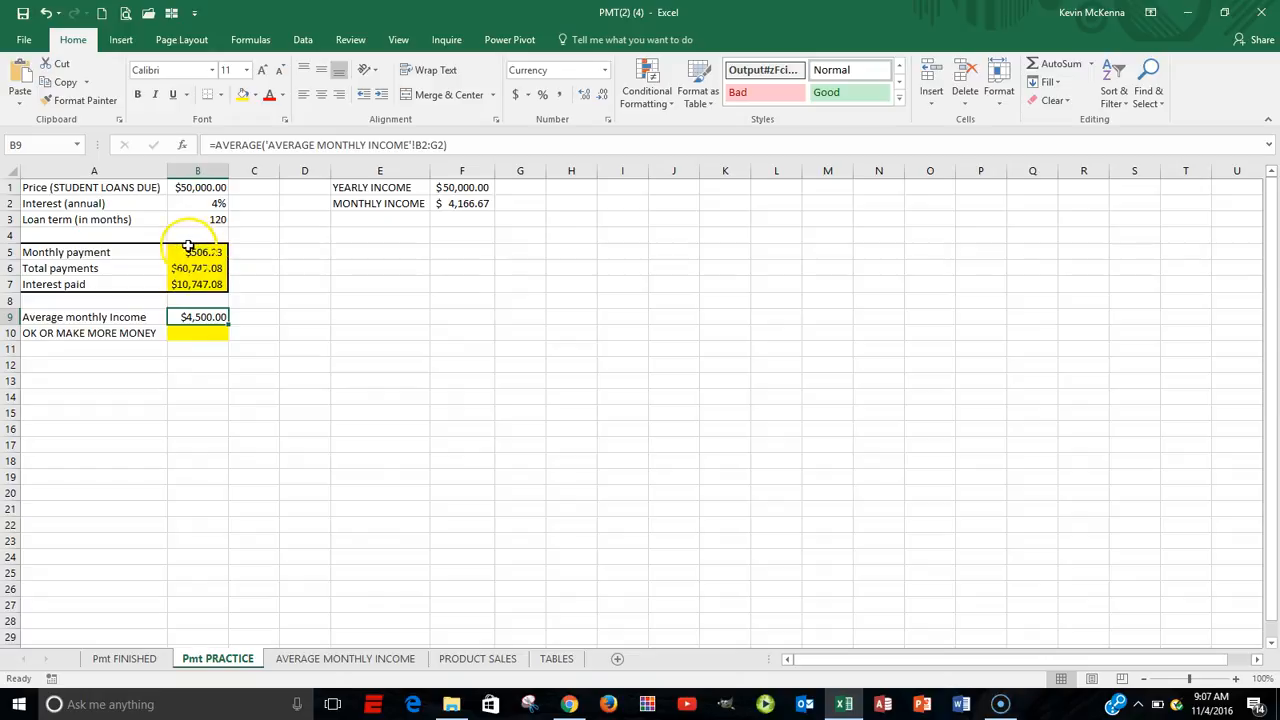
{"action": "left_click", "coordinate": [200, 331]}
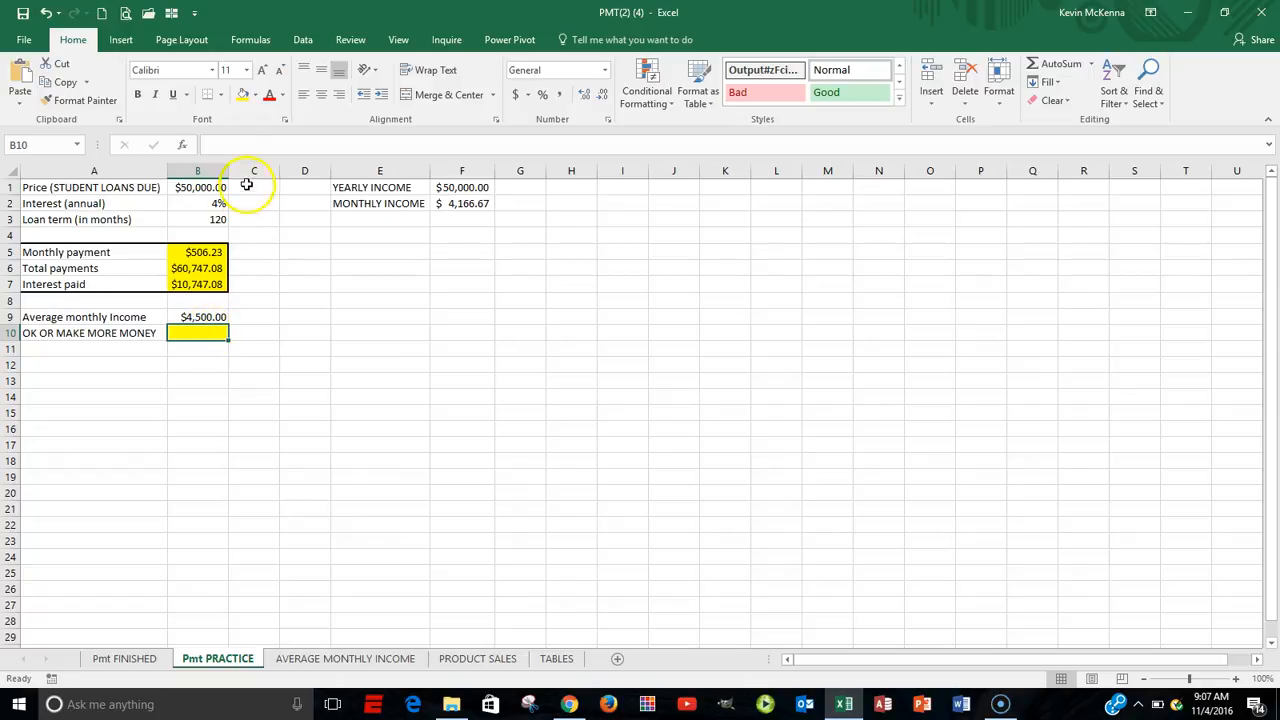
{"action": "left_click", "coordinate": [184, 145]}
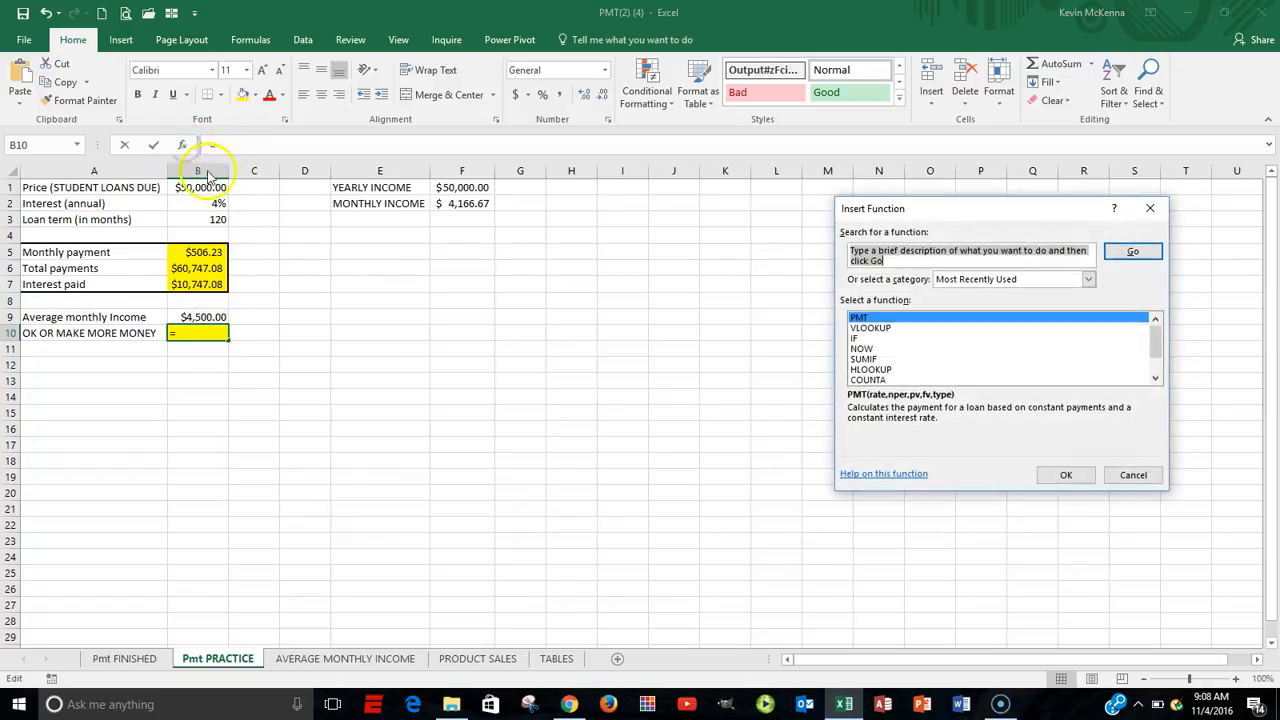
{"action": "double_click", "coordinate": [857, 338]}
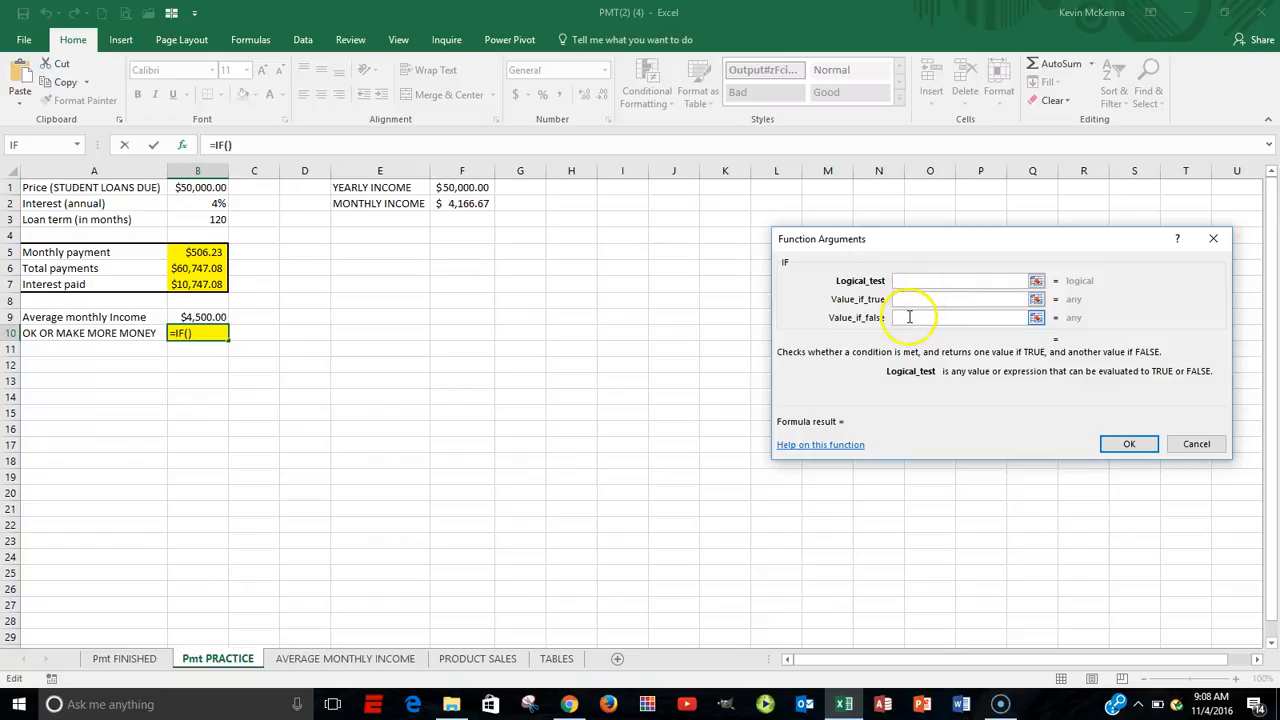
{"action": "left_click", "coordinate": [909, 317]}
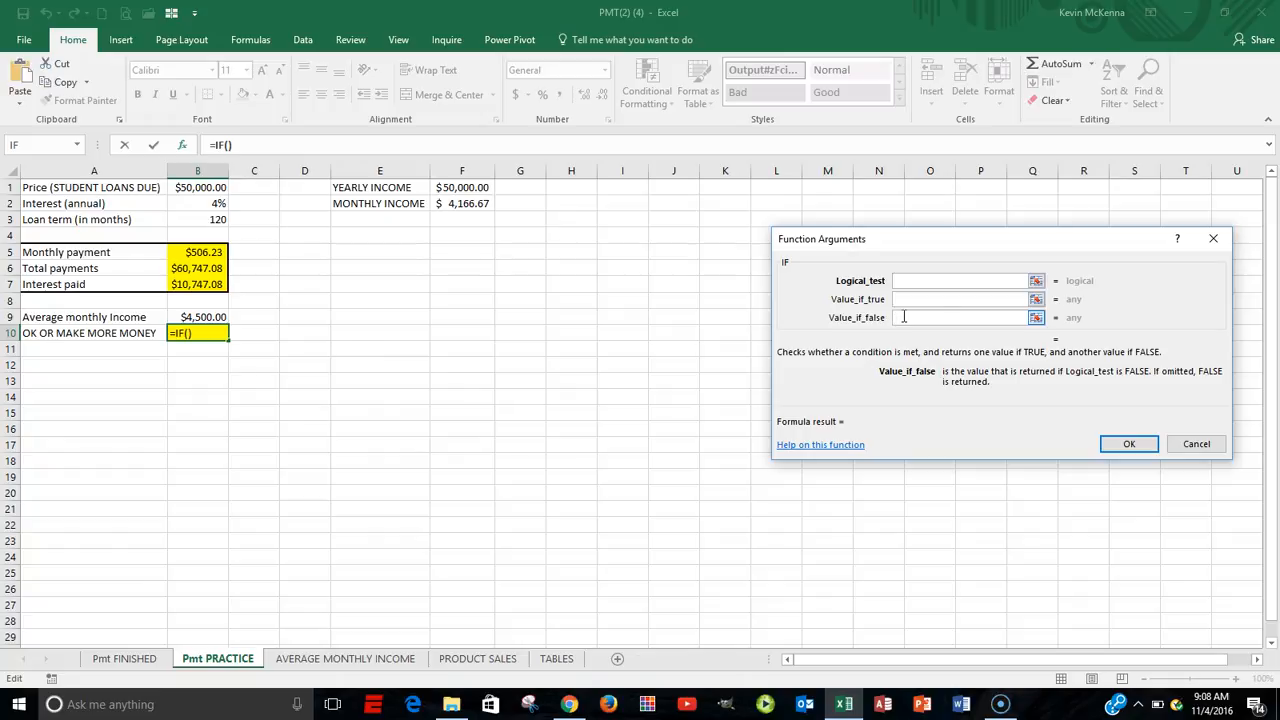
{"action": "left_click", "coordinate": [906, 281]}
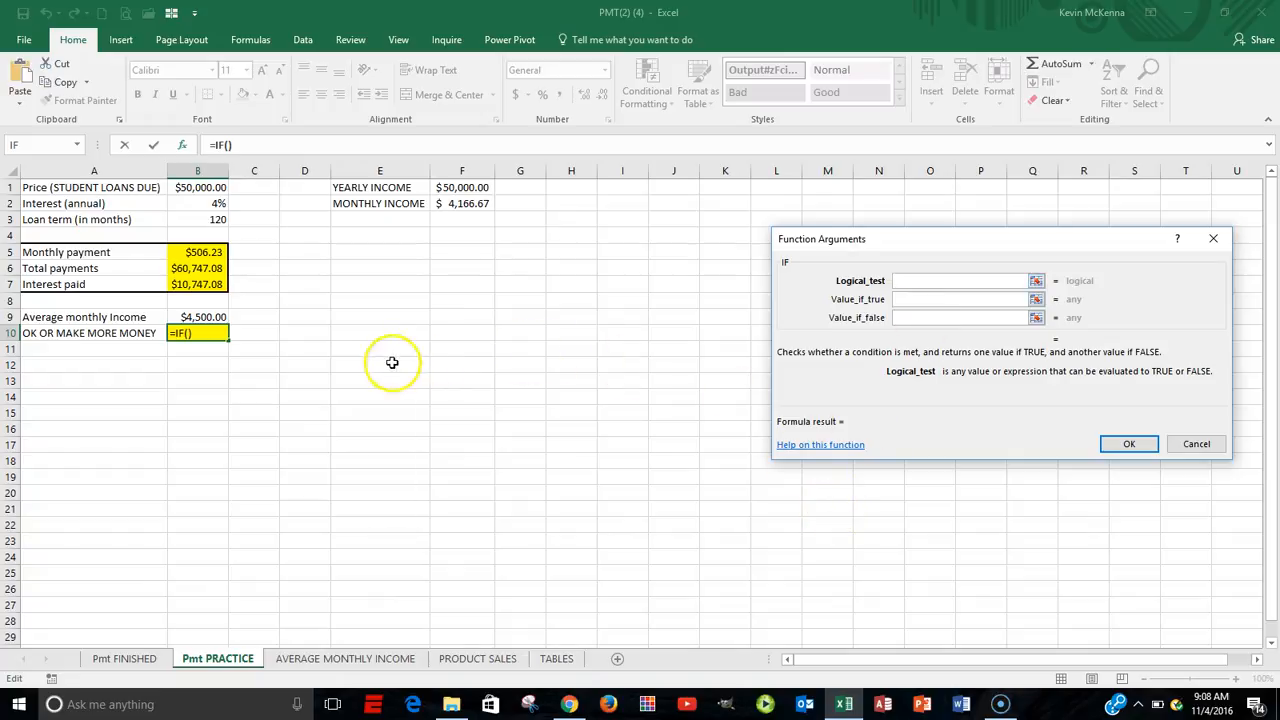
{"action": "left_click", "coordinate": [203, 317]}
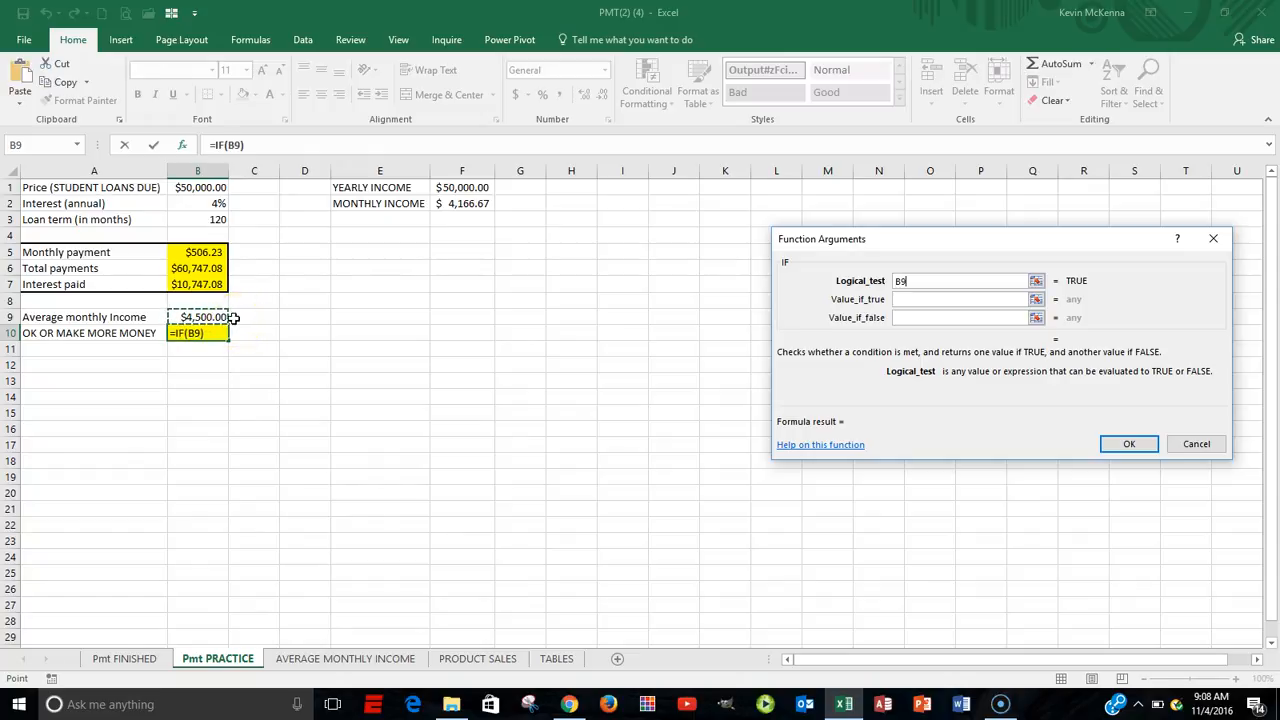
{"action": "type", "text": ">"}
{"action": "left_click", "coordinate": [204, 252]}
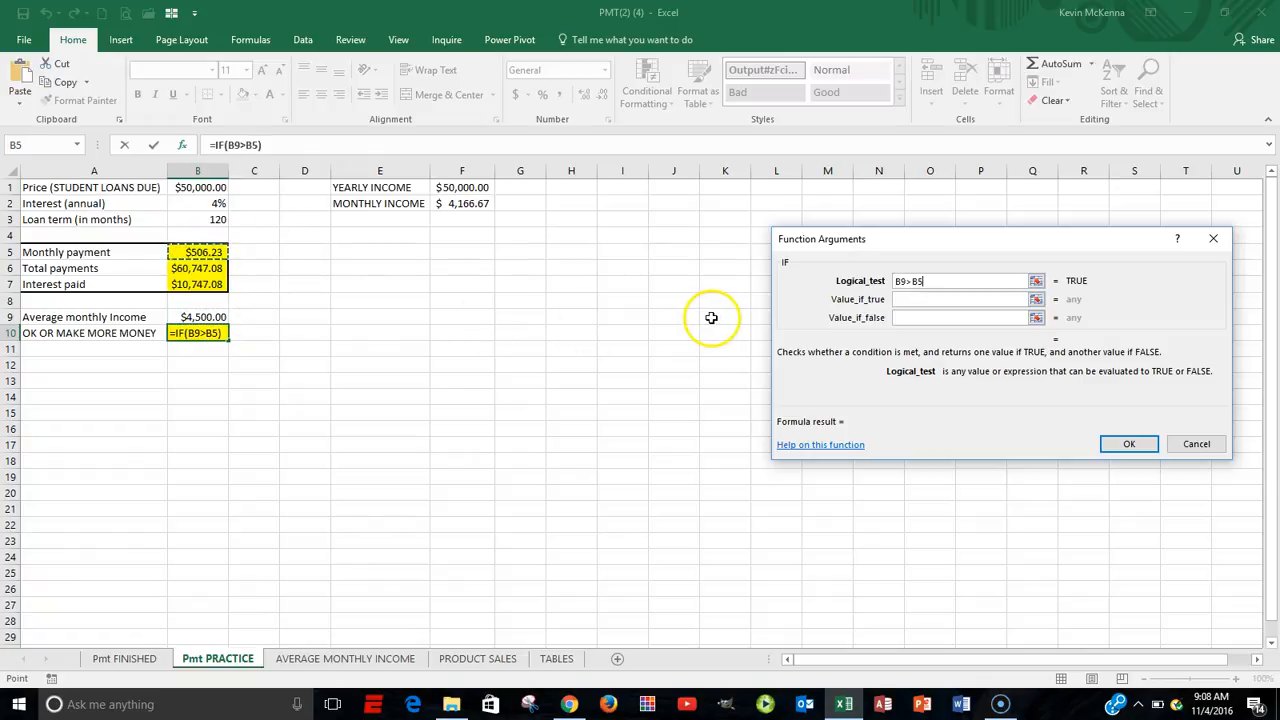
Complete the IF function with "ok" as the value if true and "make more money" as the value if false.
{"action": "left_click", "coordinate": [912, 299]}
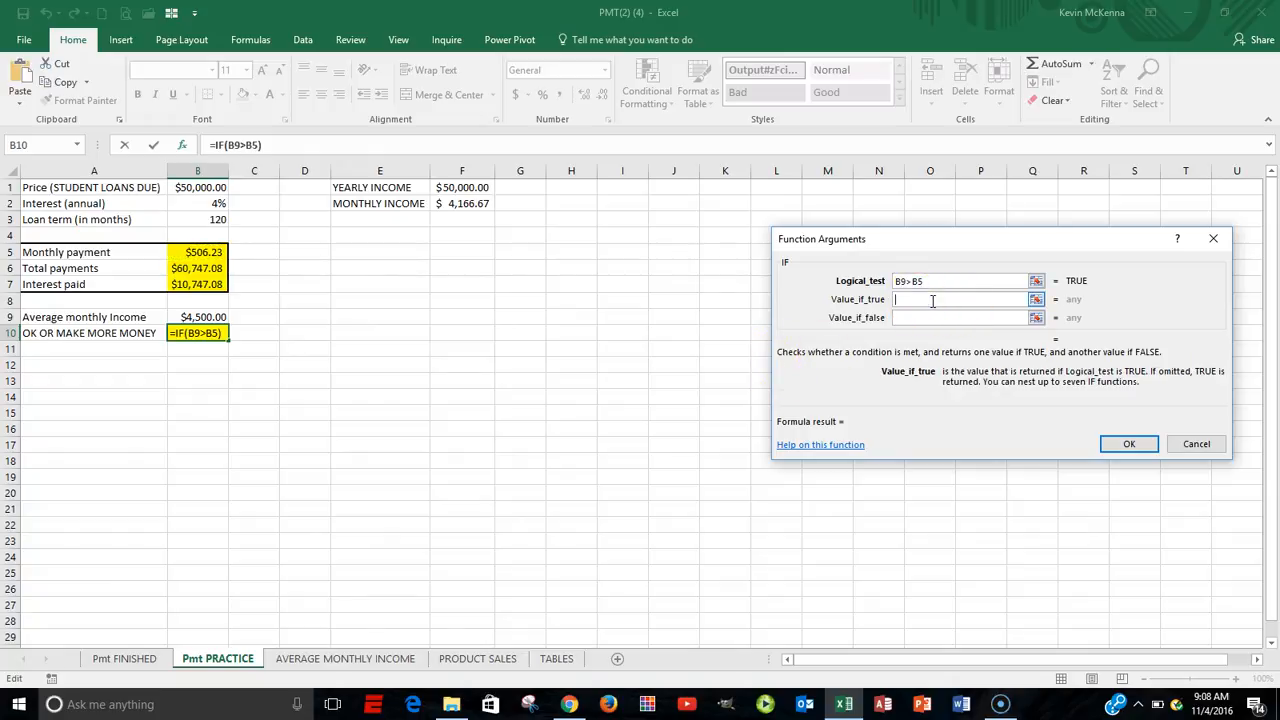
{"action": "type", "text": "ok"}
{"action": "left_click", "coordinate": [917, 318]}
{"action": "left_click", "coordinate": [916, 317]}
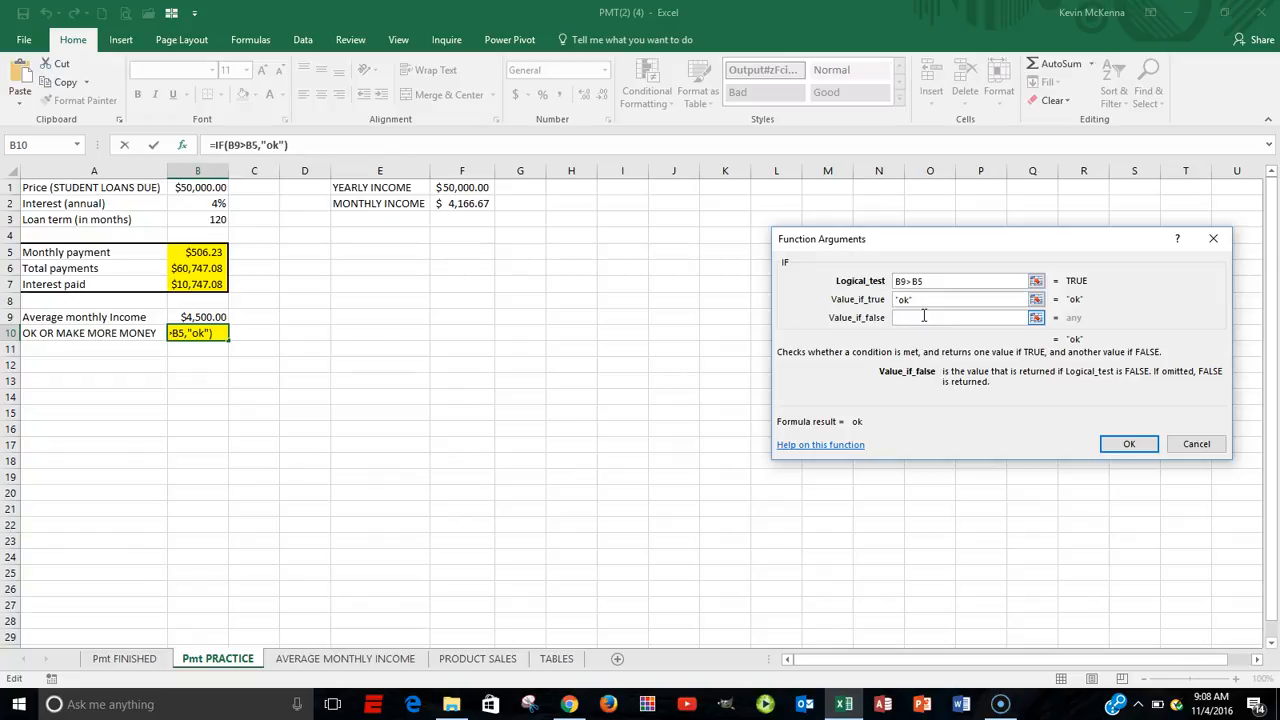
{"action": "type", "text": "make more mon"}
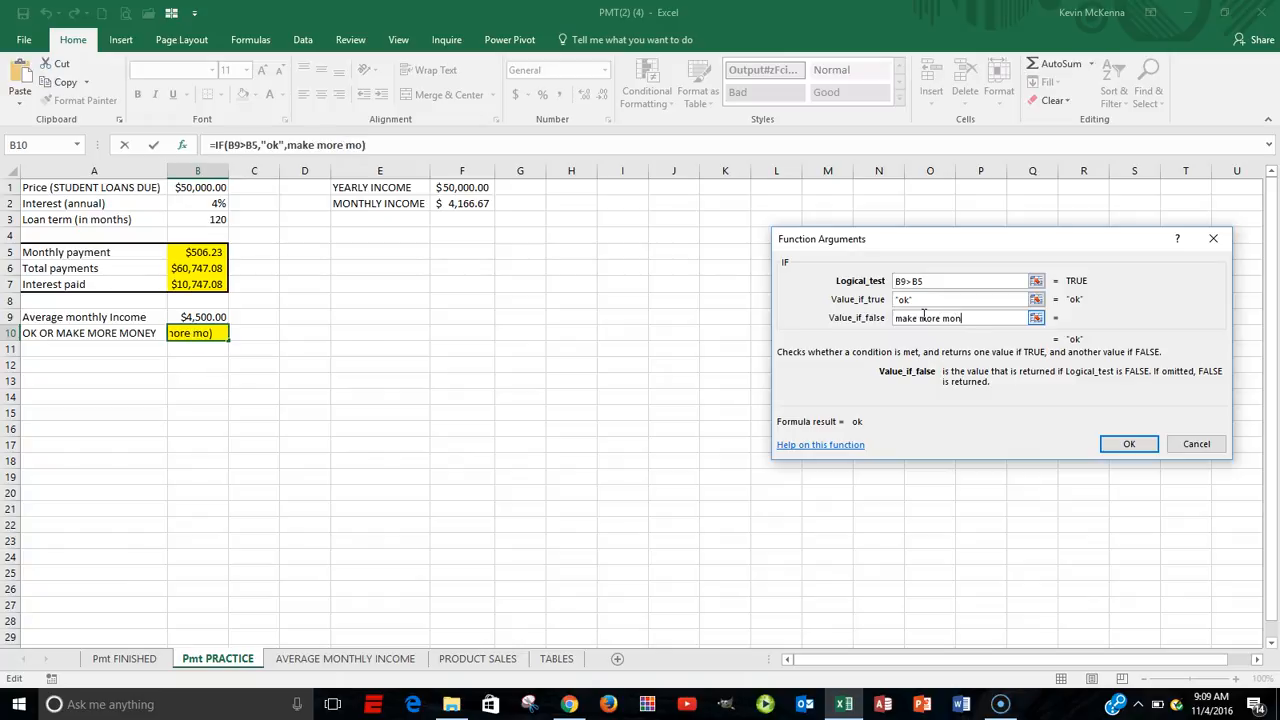
{"action": "type", "text": "ey"}
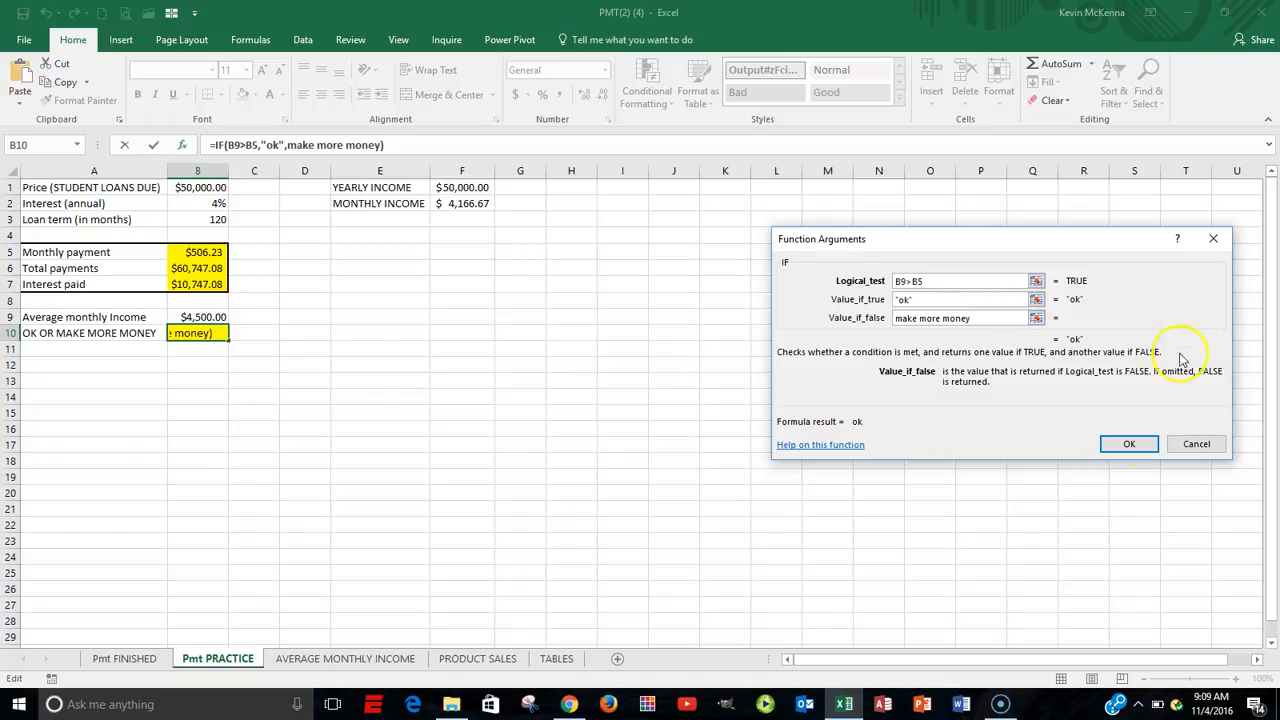
{"action": "left_click", "coordinate": [1129, 445]}
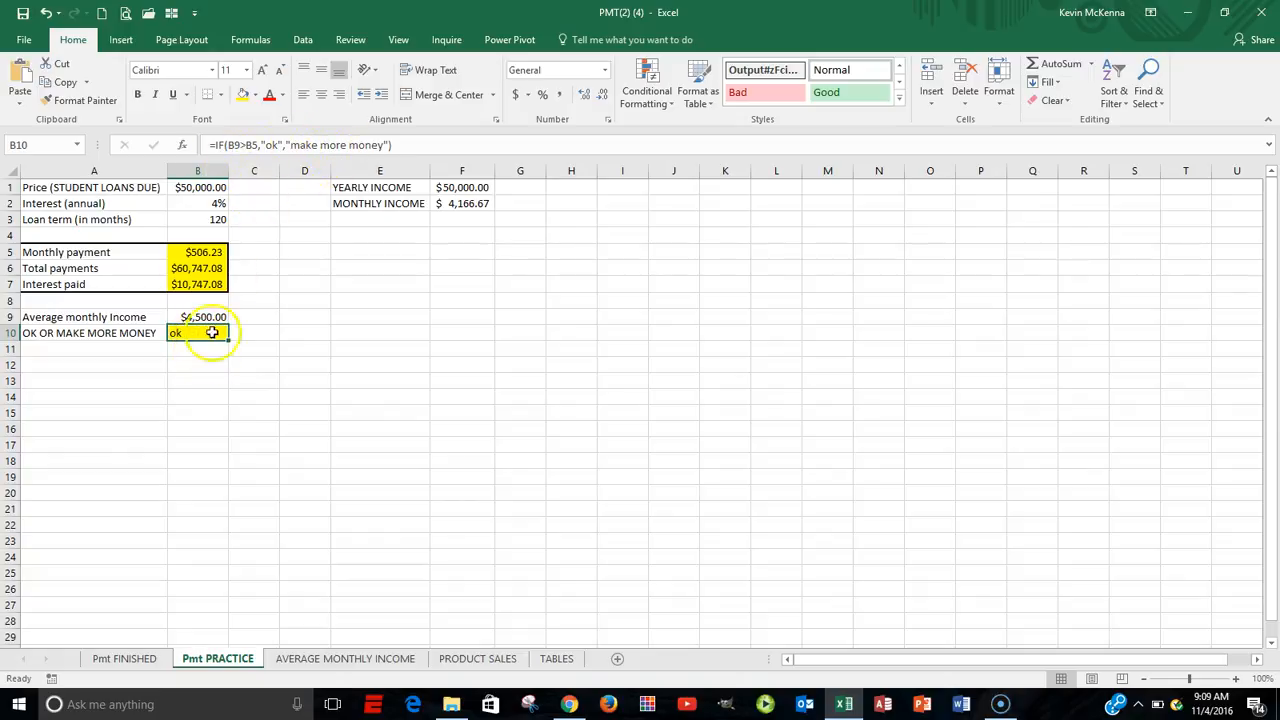
Reopen the arguments of the IF function in B10, review the logical test and both values, and close them without changes.
{"action": "left_click", "coordinate": [183, 148]}
{"action": "left_click", "coordinate": [950, 280]}
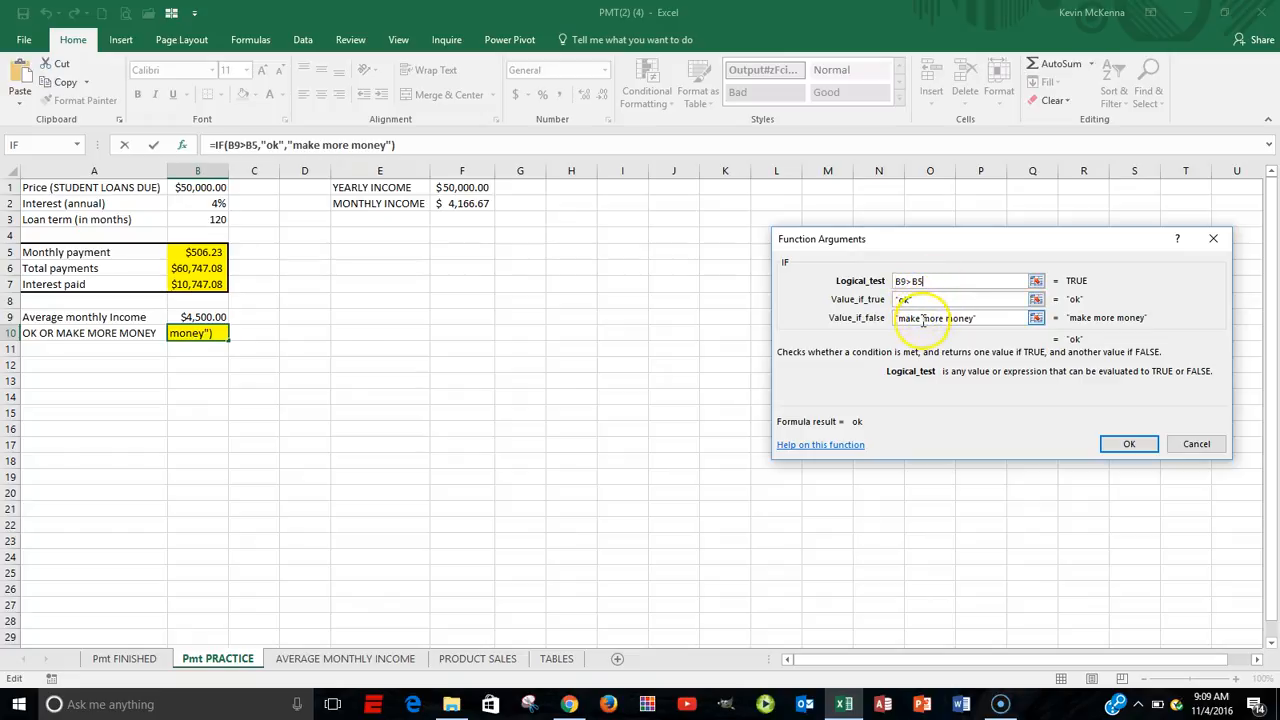
{"action": "left_click", "coordinate": [1132, 443]}
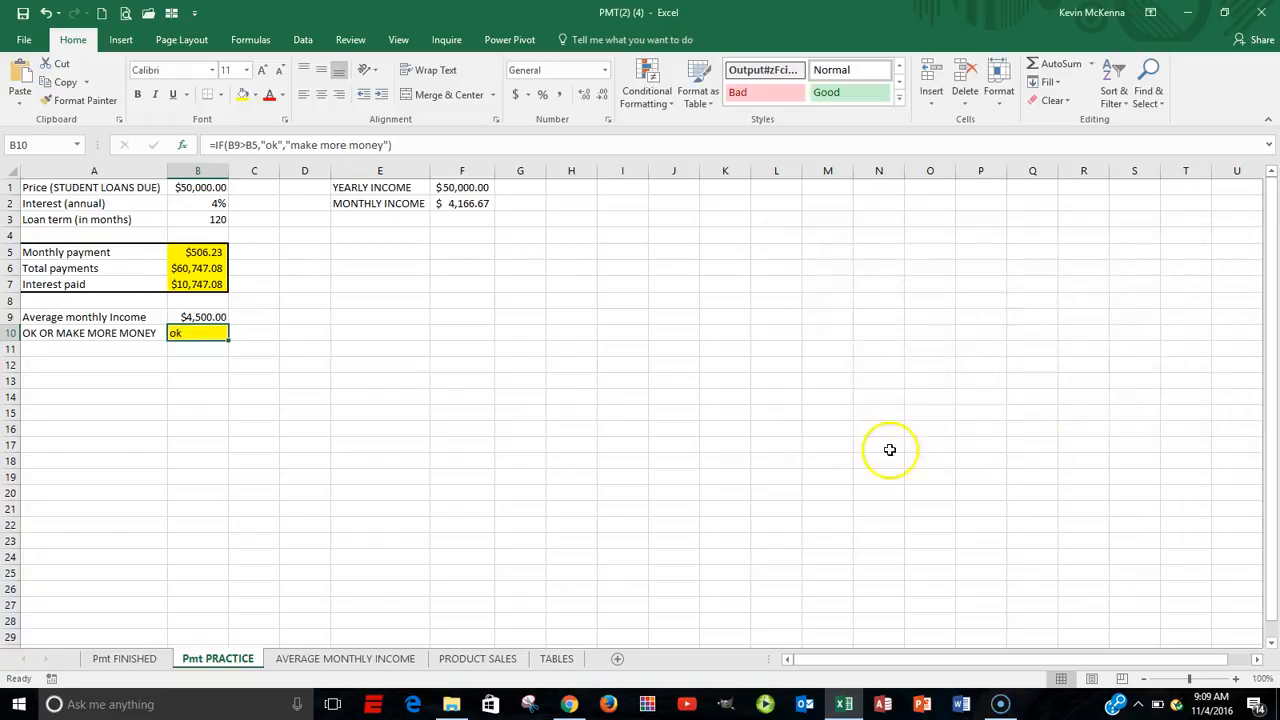